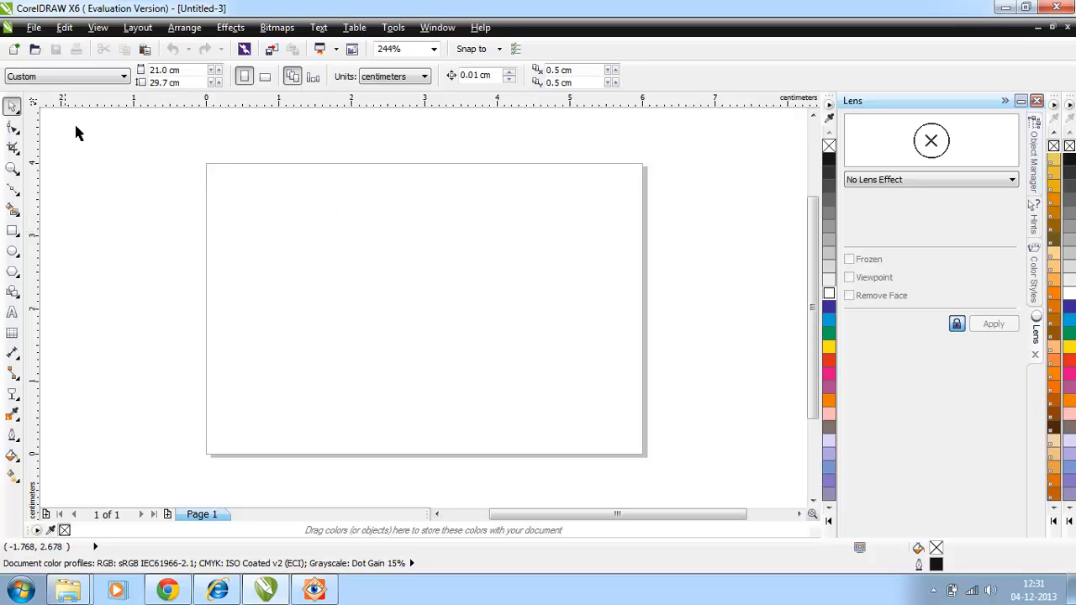
Set the page size to A4 and draw a closed narrow triangle about 6.5 mm wide and 51 mm tall with the Bézier tool.
click(56, 77)
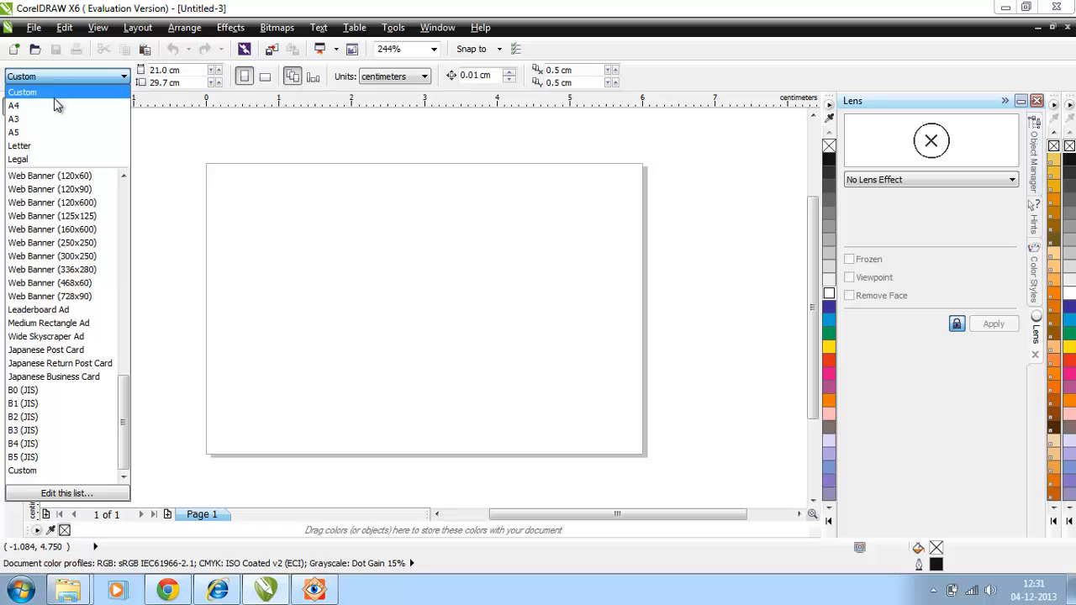
click(53, 103)
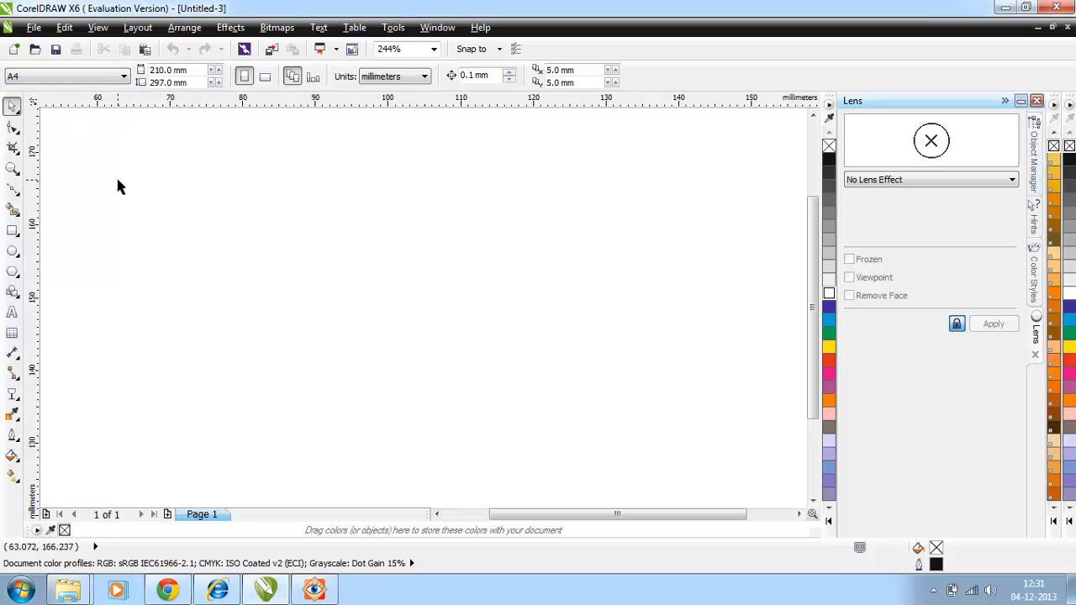
click(12, 192)
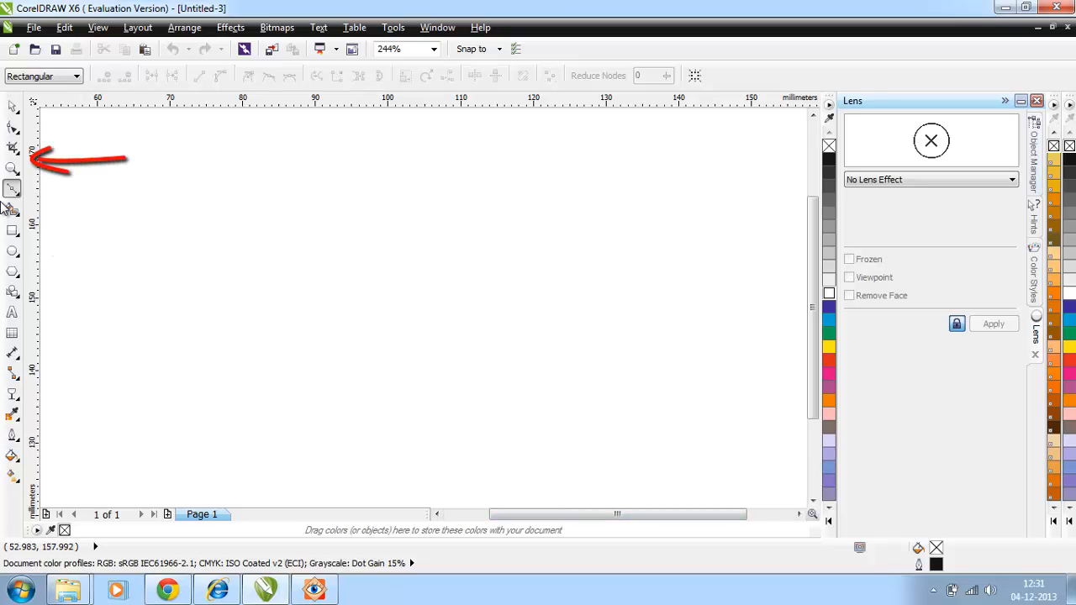
click(361, 492)
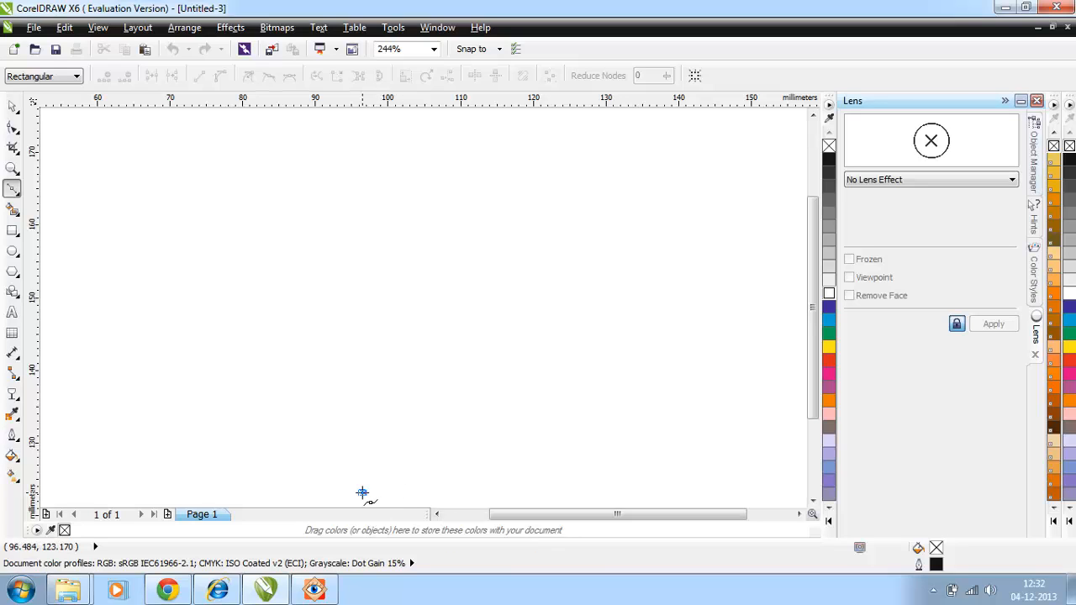
double_click(409, 493)
click(371, 124)
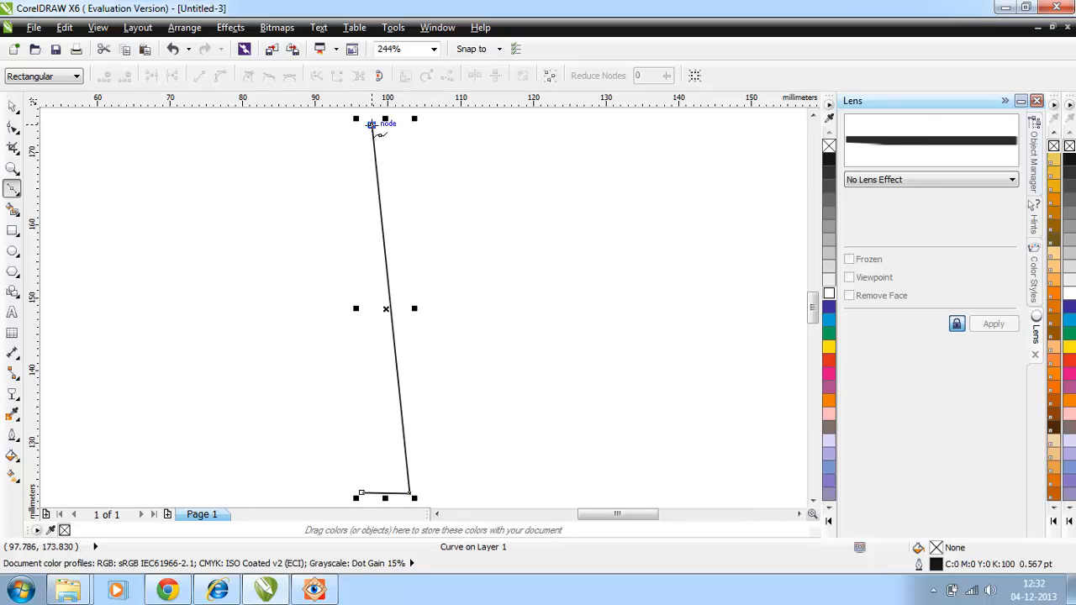
click(361, 492)
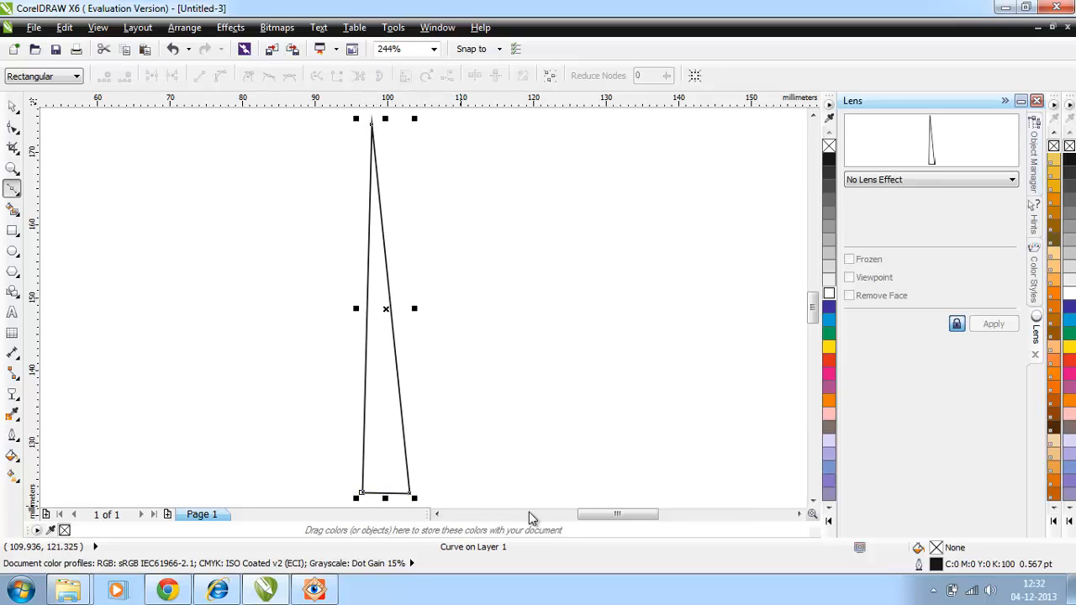
click(12, 109)
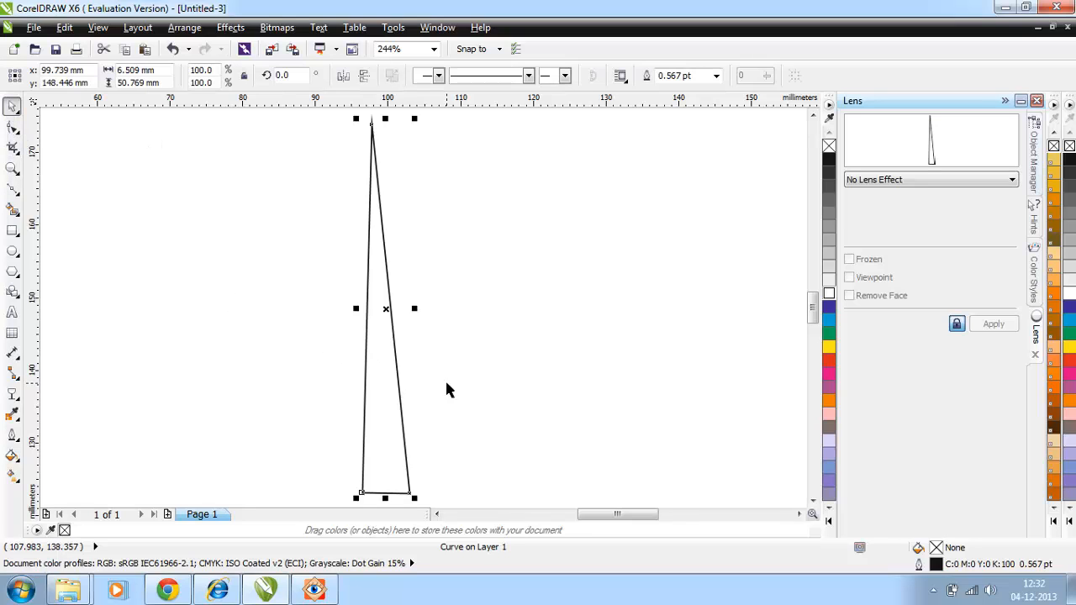
Convert the triangle's right edge to a curve and bend it into an S shape that bulges outward near the base.
click(12, 127)
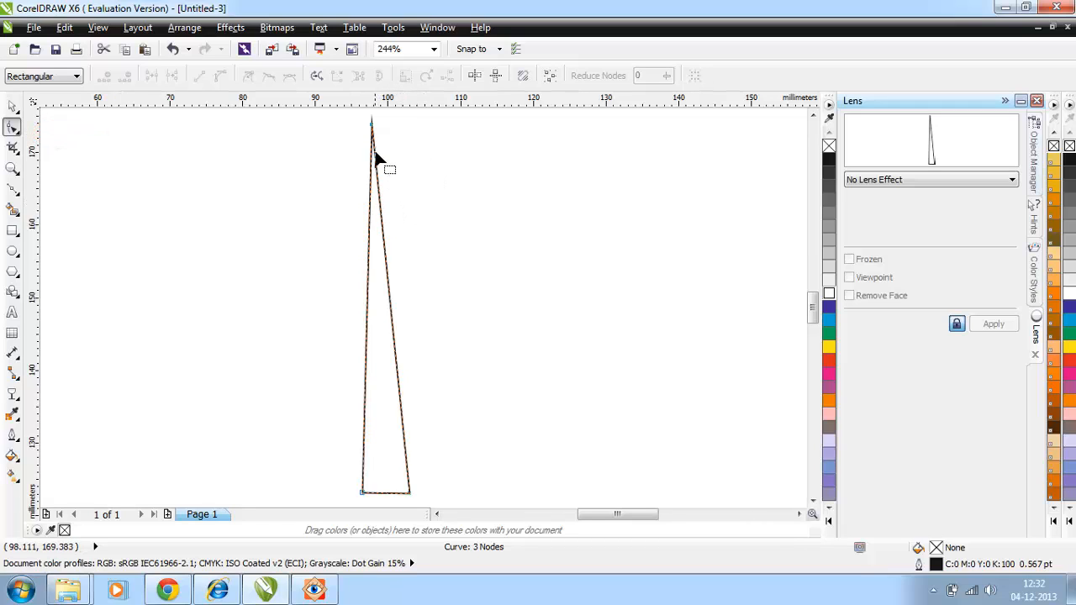
click(379, 205)
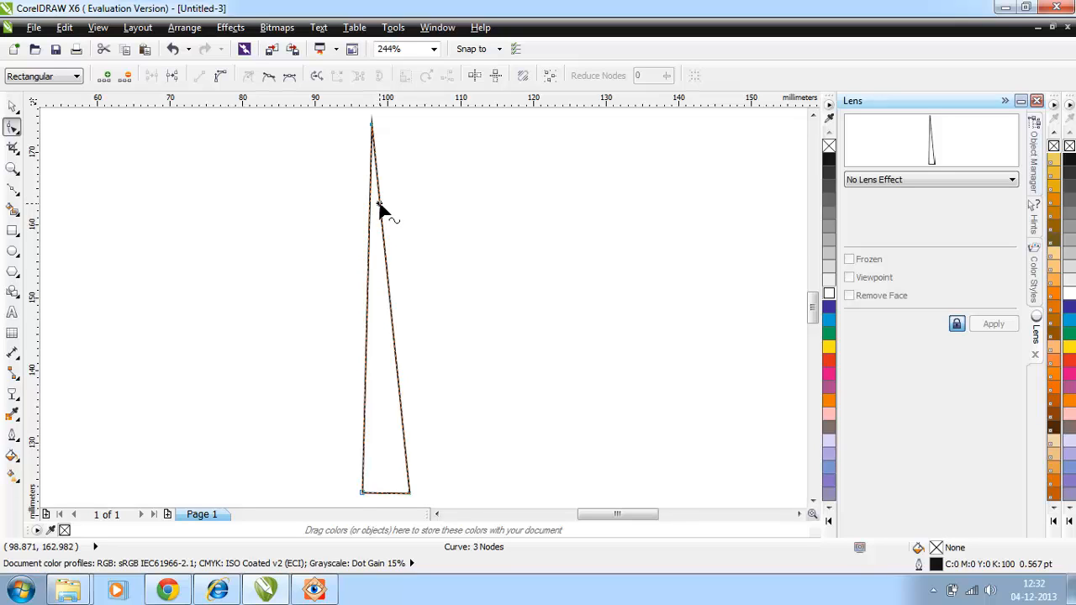
right_click(379, 204)
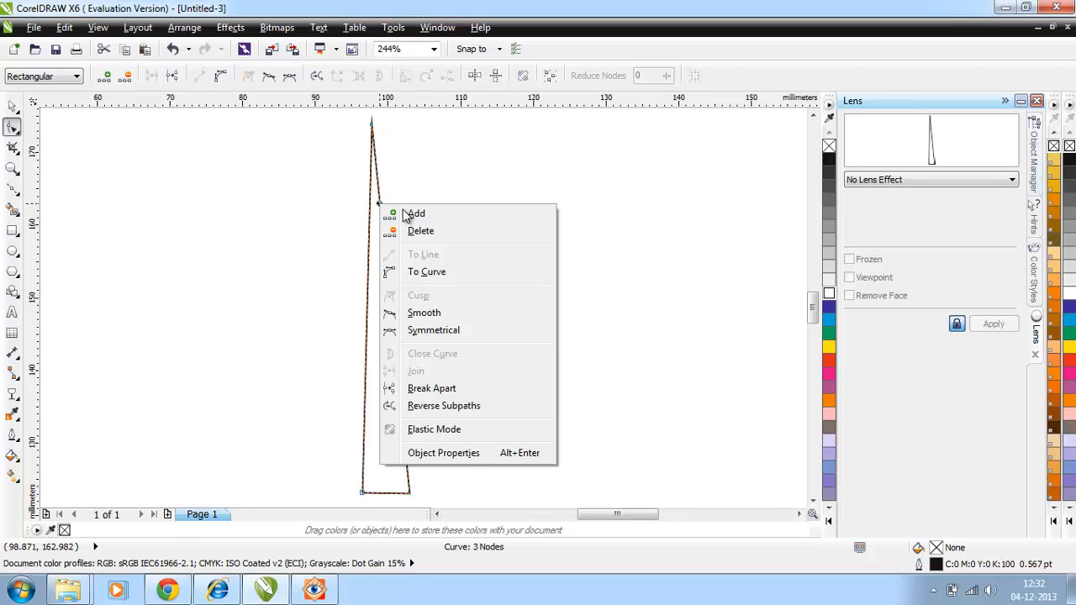
click(434, 276)
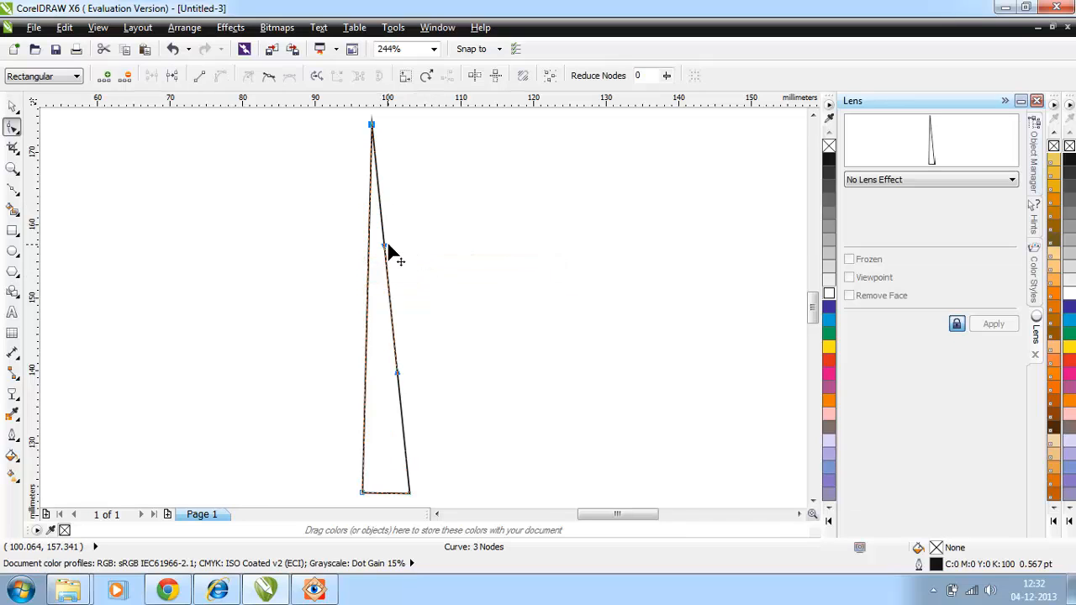
drag(385, 246, 320, 183)
drag(399, 371, 491, 403)
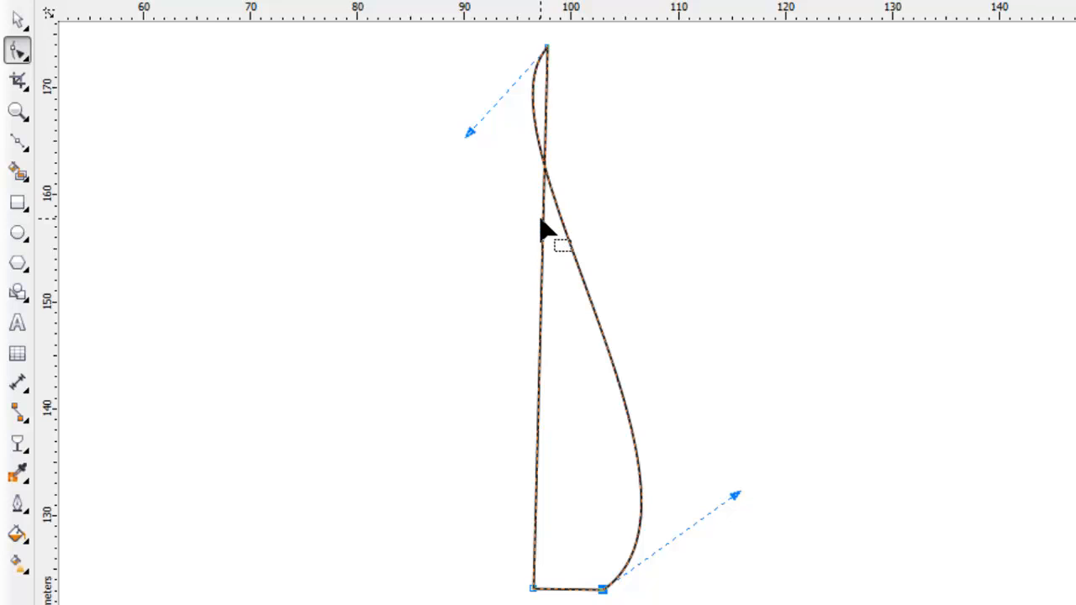
Convert the triangle's left edge to a curve and bow it outward to form a wide, rounded flame shape.
click(542, 219)
right_click(542, 219)
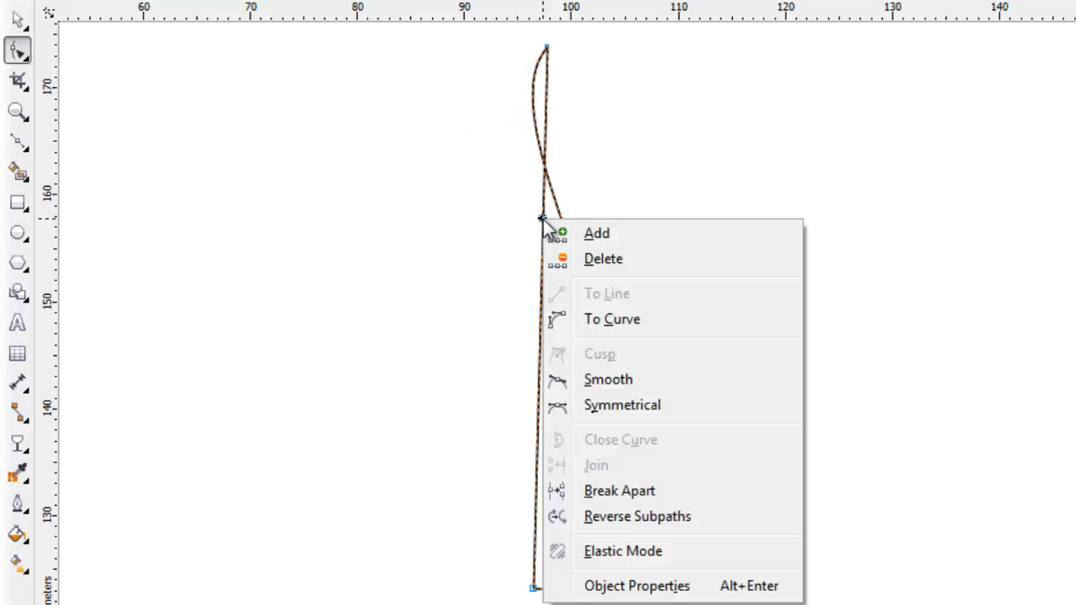
click(690, 325)
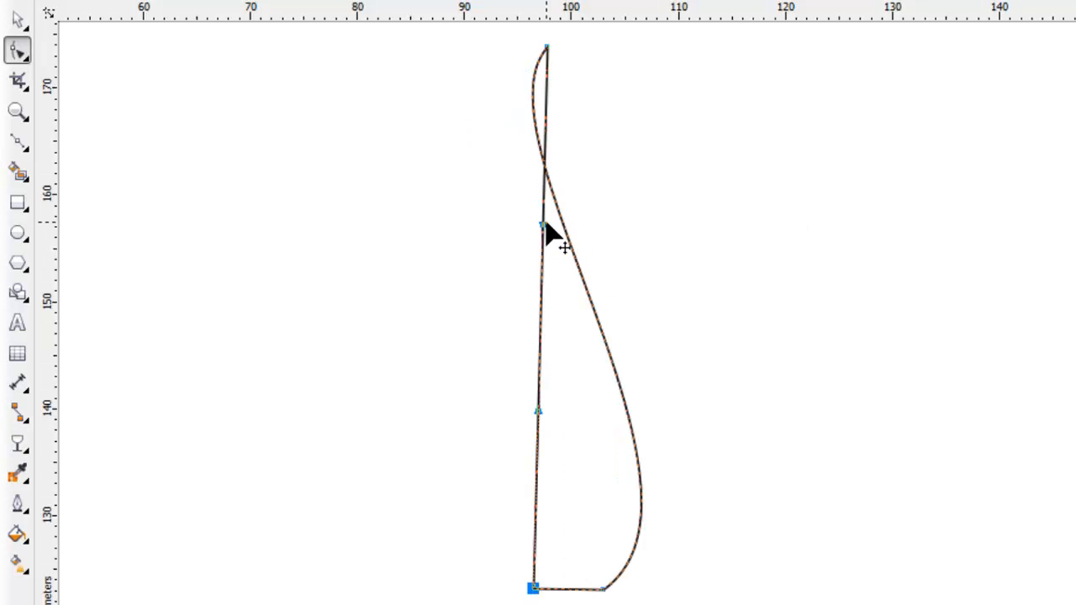
drag(546, 231, 378, 202)
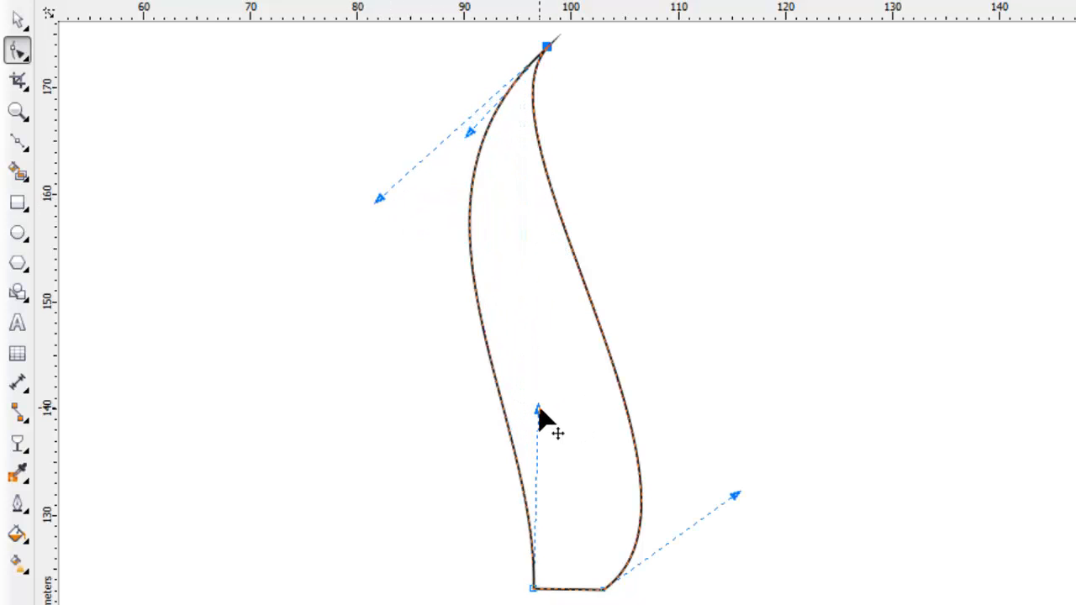
drag(540, 412, 337, 593)
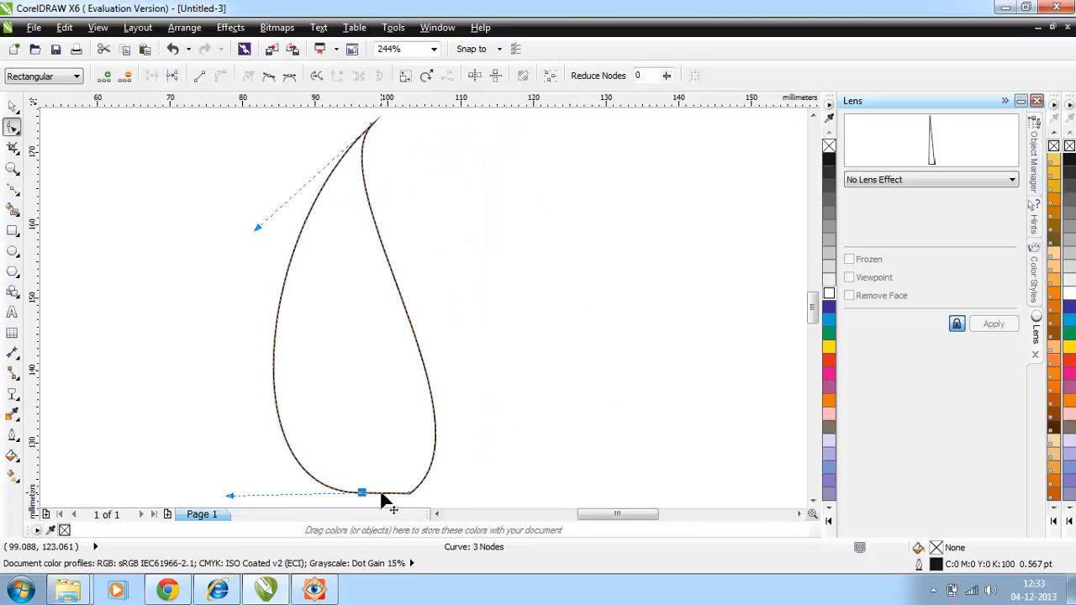
Add a node in the middle of the flame's flat base and pull it upward to form a pointed notch.
click(382, 496)
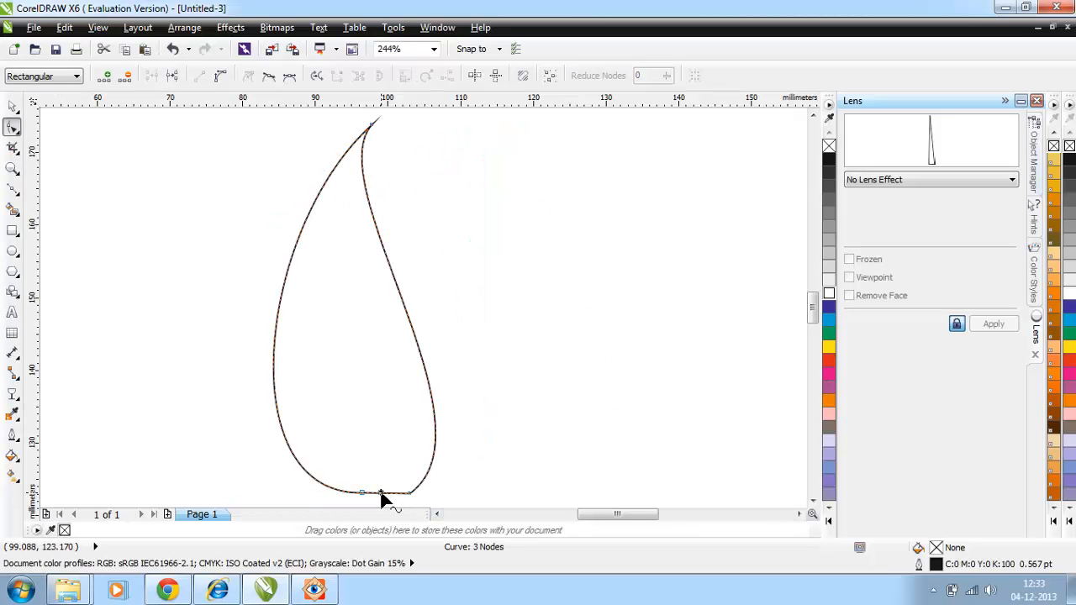
click(108, 78)
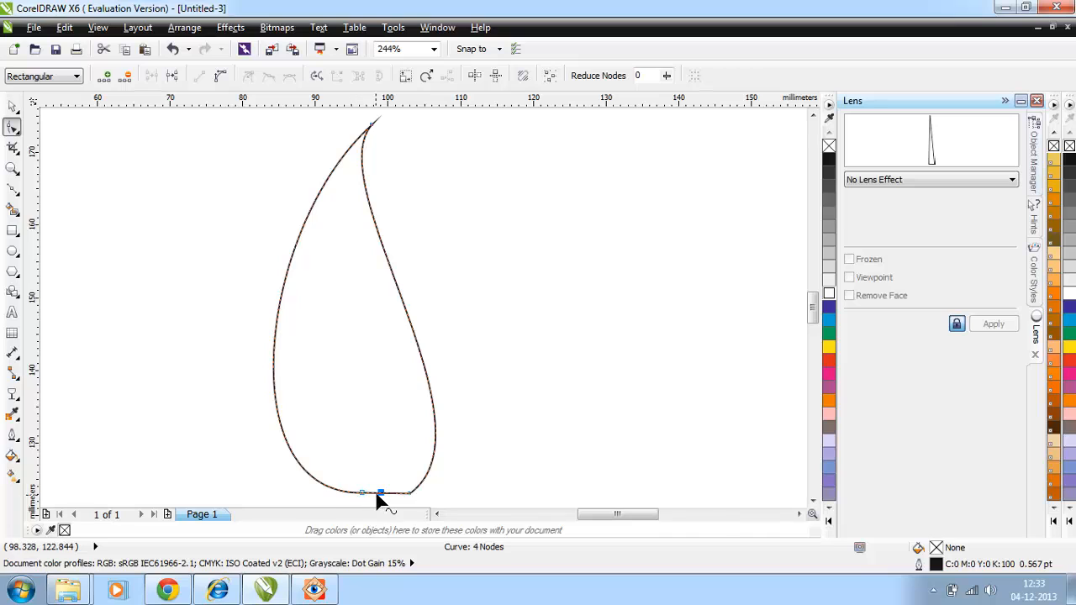
drag(380, 495, 366, 394)
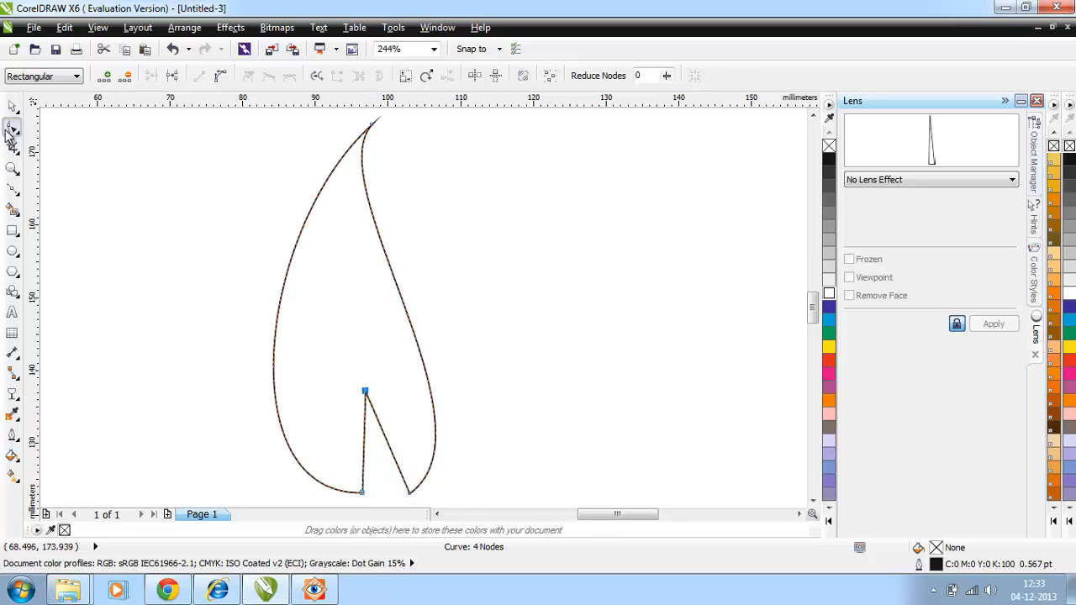
Convert the sides of the notch at the flame's base to curves and bend them slightly.
click(363, 432)
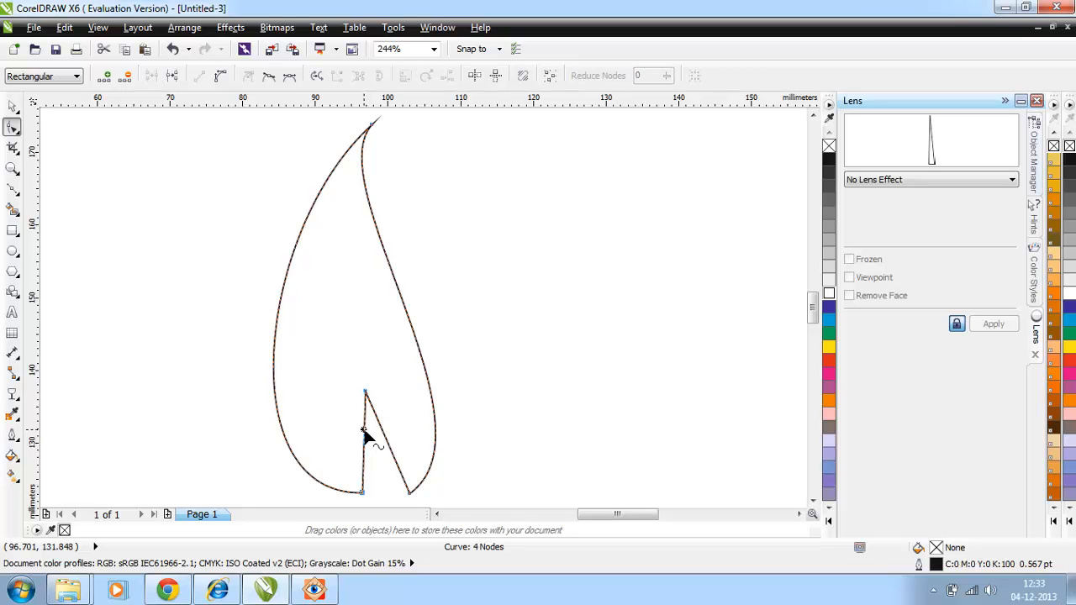
right_click(363, 432)
click(402, 241)
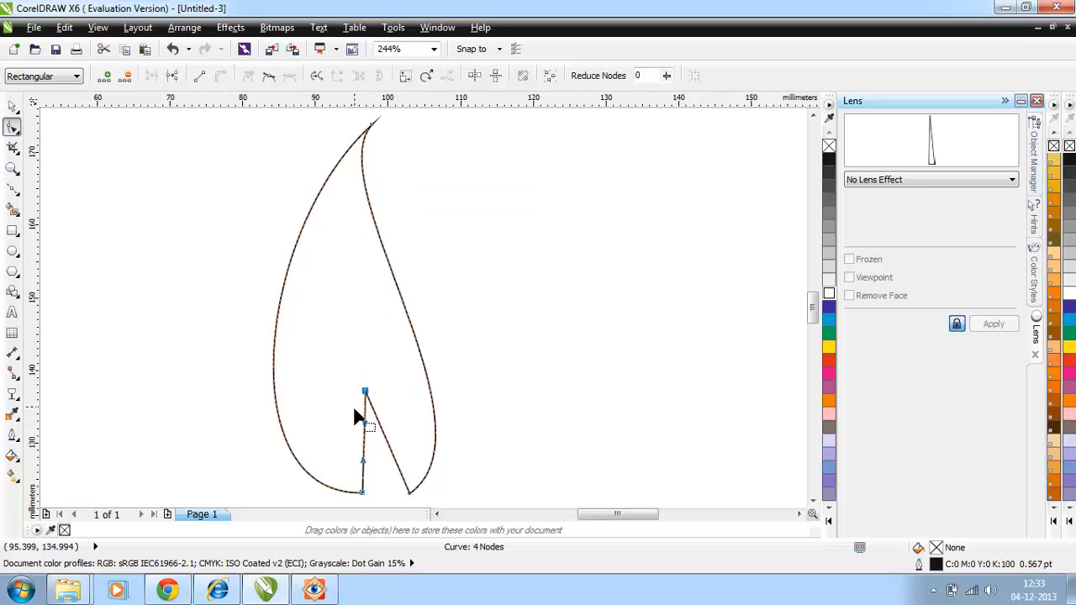
drag(365, 423, 361, 424)
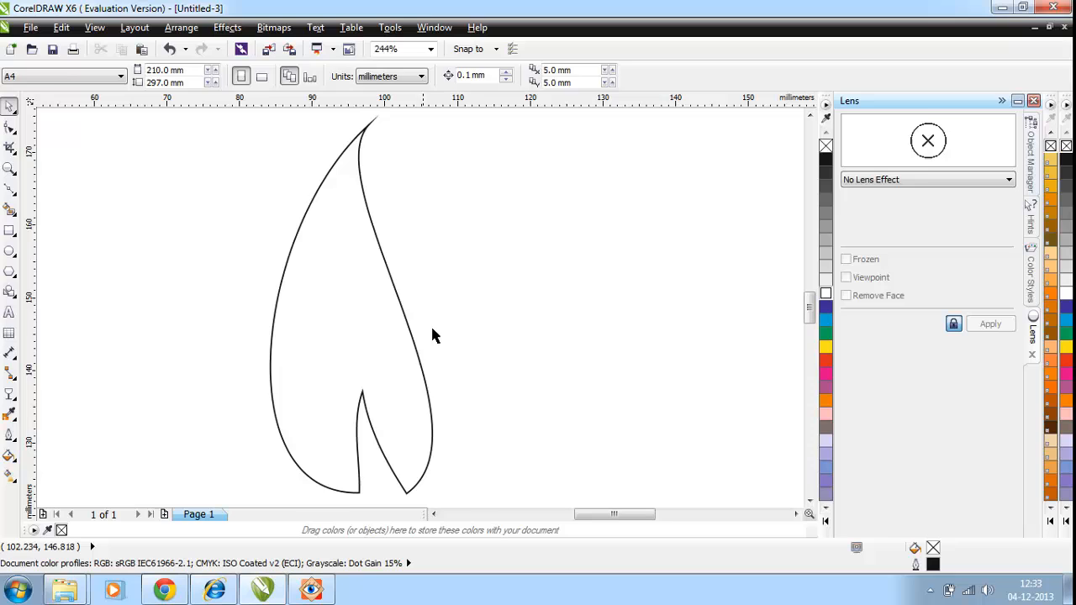
click(355, 312)
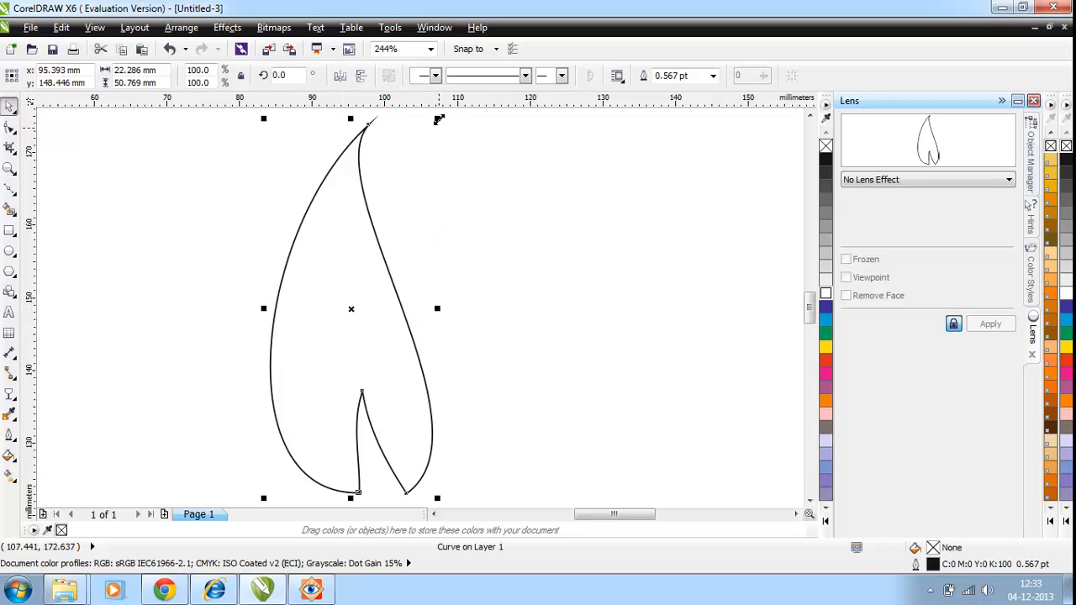
Scale the flame shape proportionally to about 84% and move it to the right, centred at about x 105 mm, y 150 mm.
drag(438, 118, 411, 175)
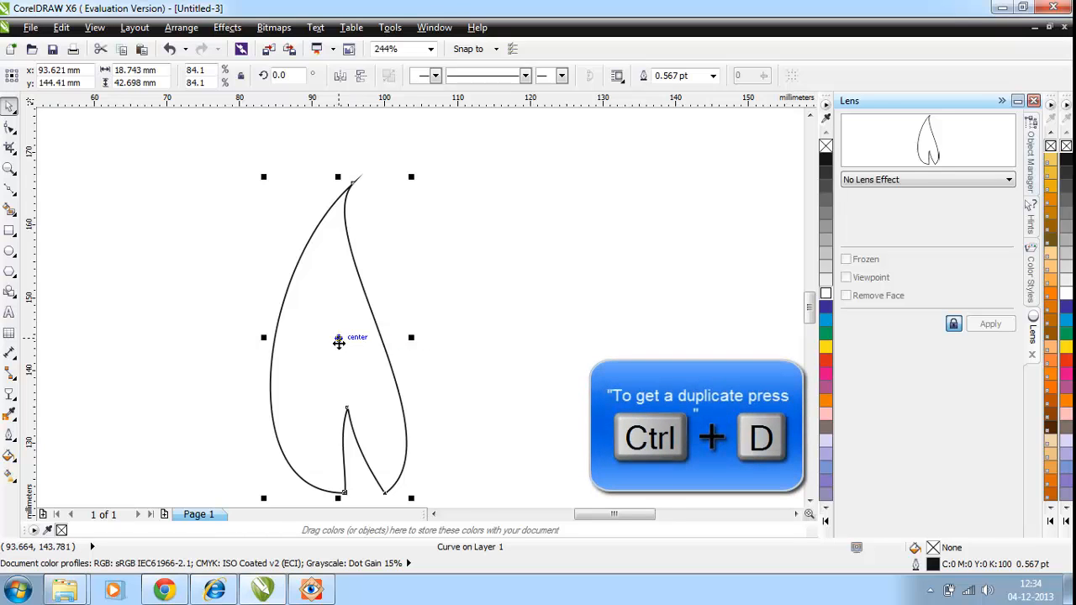
drag(339, 341, 485, 331)
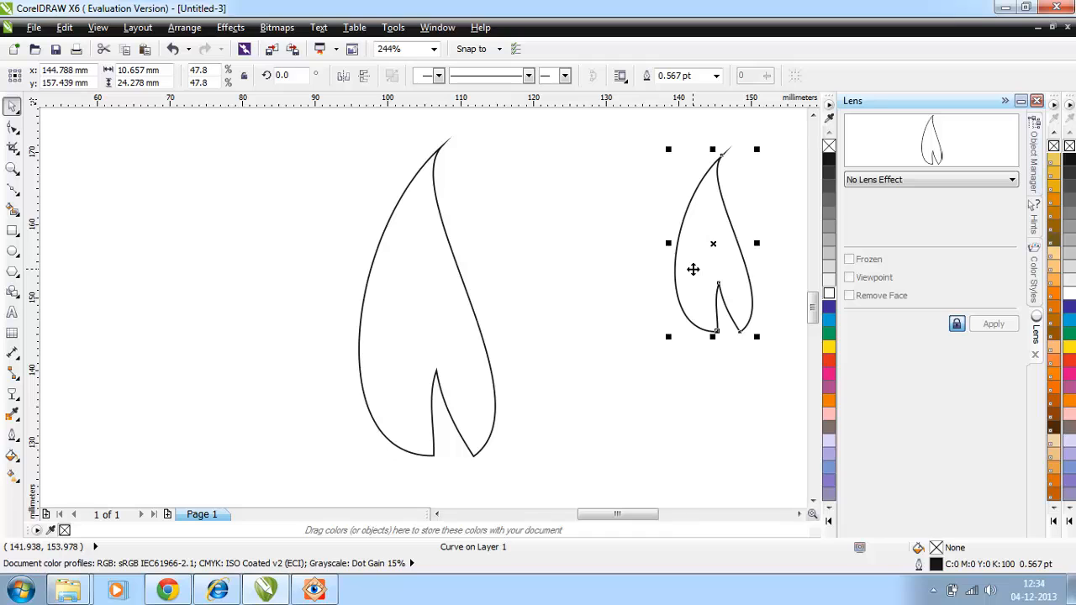
Duplicate the small flame shape twice.
key(ctrl+d)
key(ctrl+d)
key(ctrl+d)
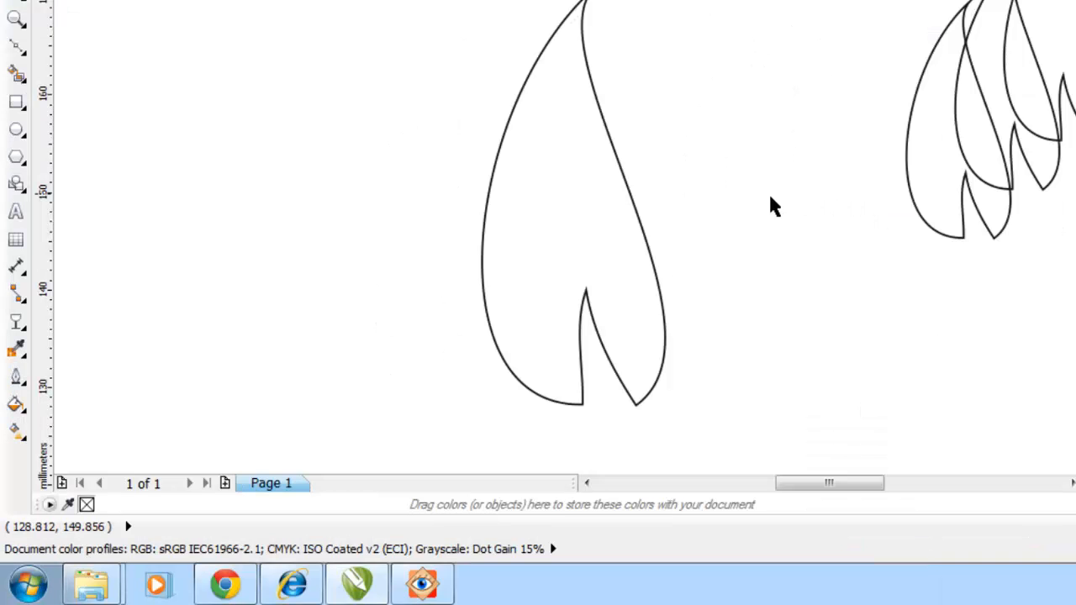
Fill the large flame with a custom linear fountain fill that starts in light cyan and has a blue stop at position 43%.
click(524, 280)
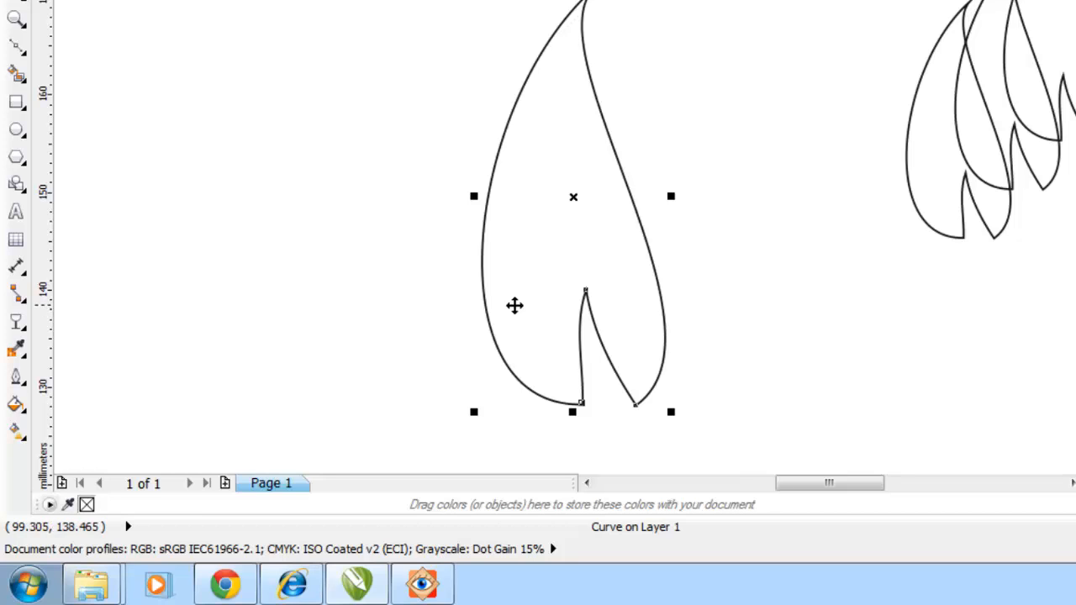
click(17, 408)
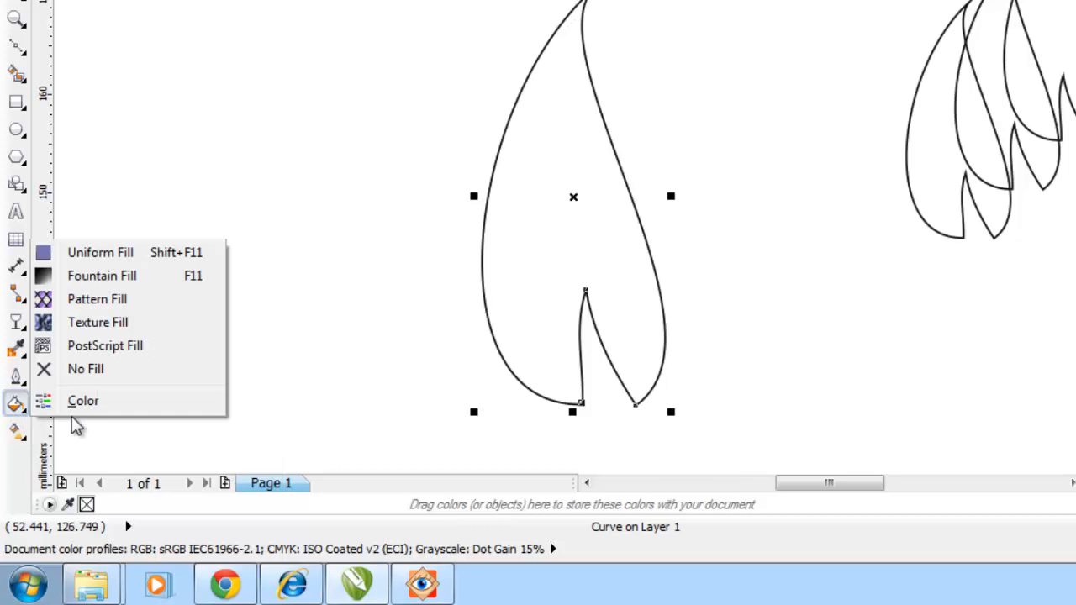
click(102, 280)
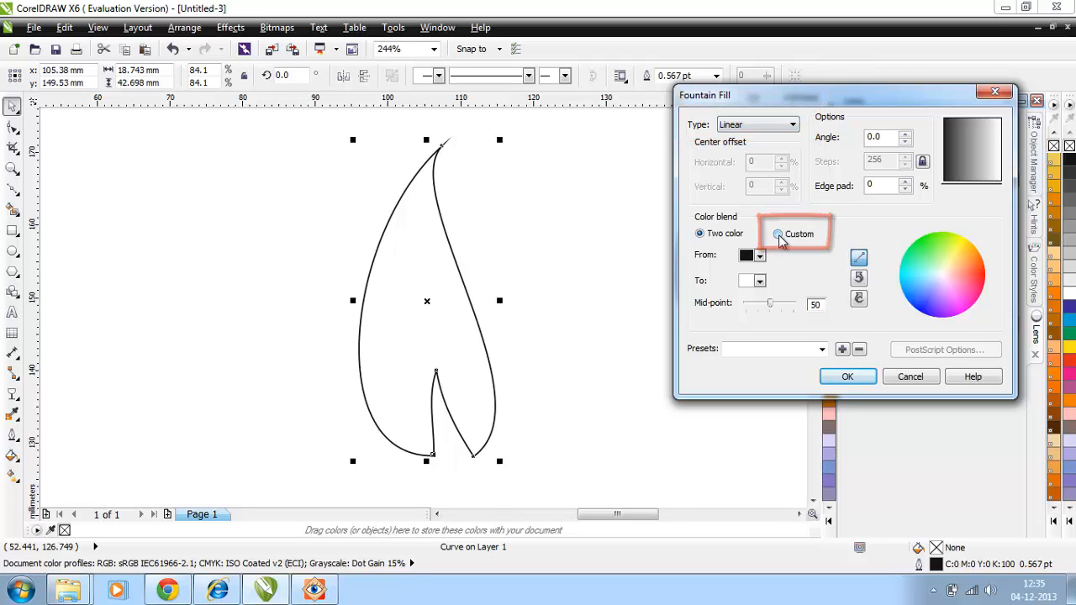
click(778, 236)
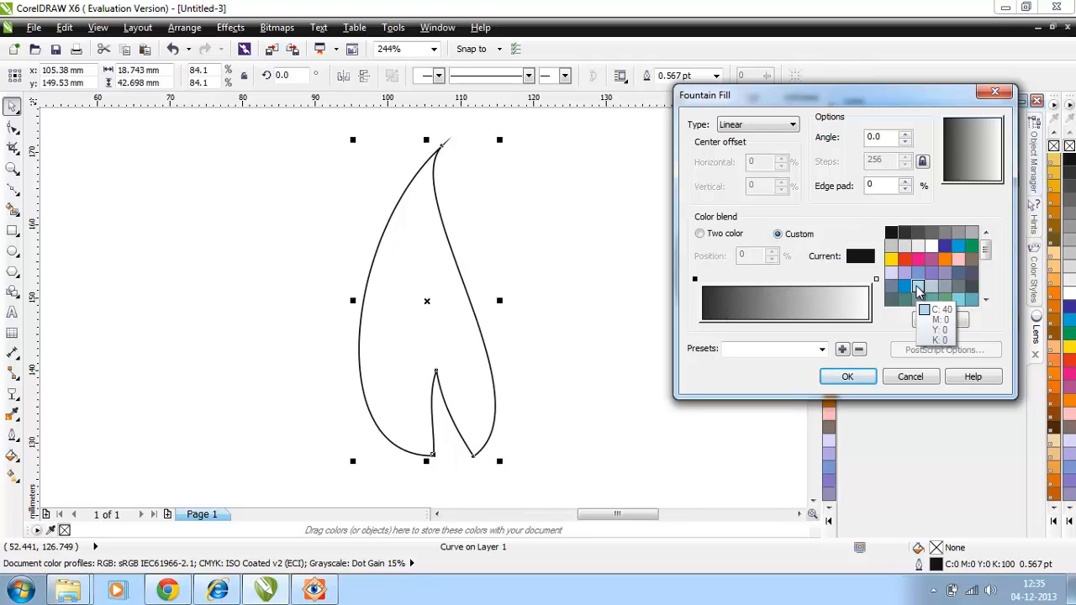
click(958, 299)
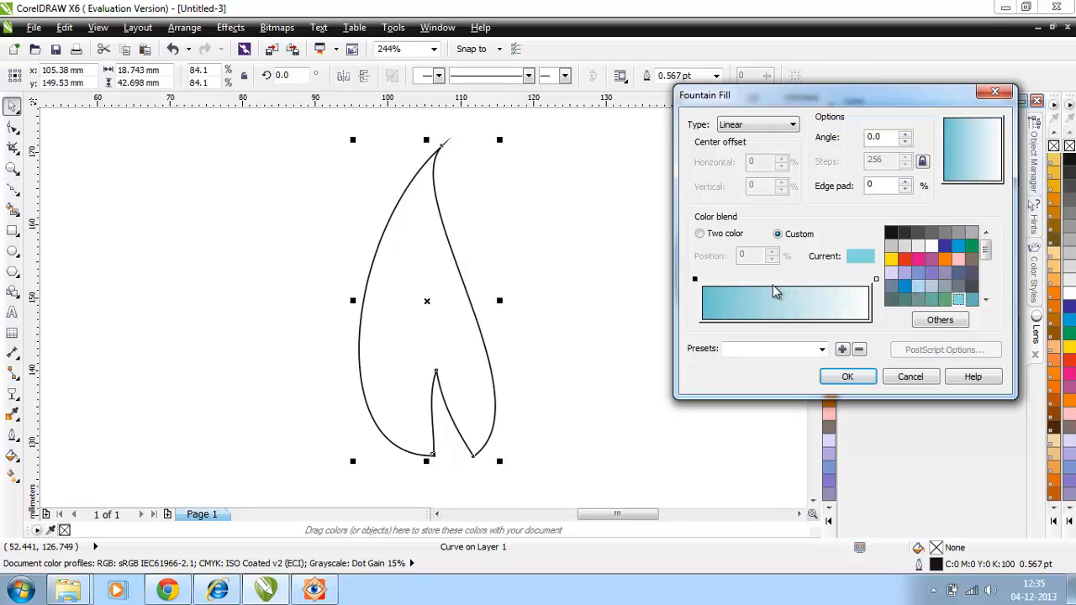
double_click(774, 278)
click(905, 287)
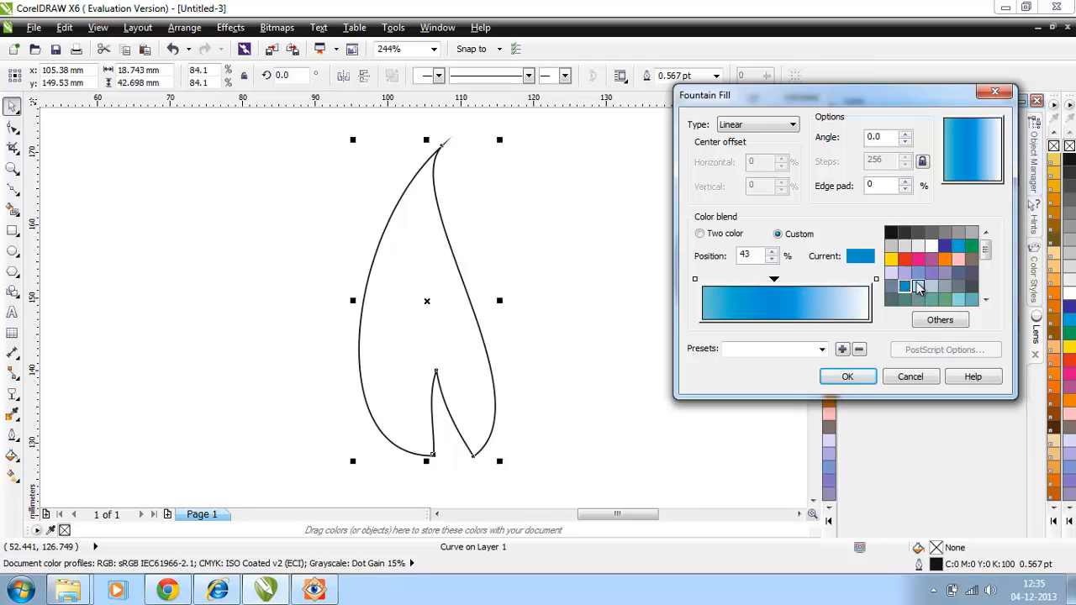
click(847, 377)
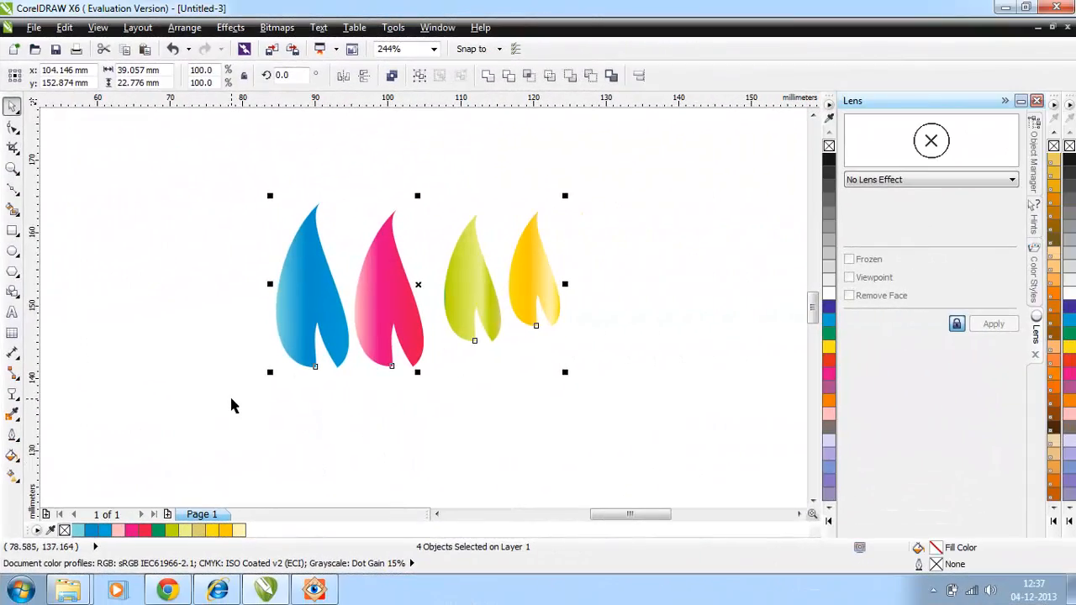
click(232, 409)
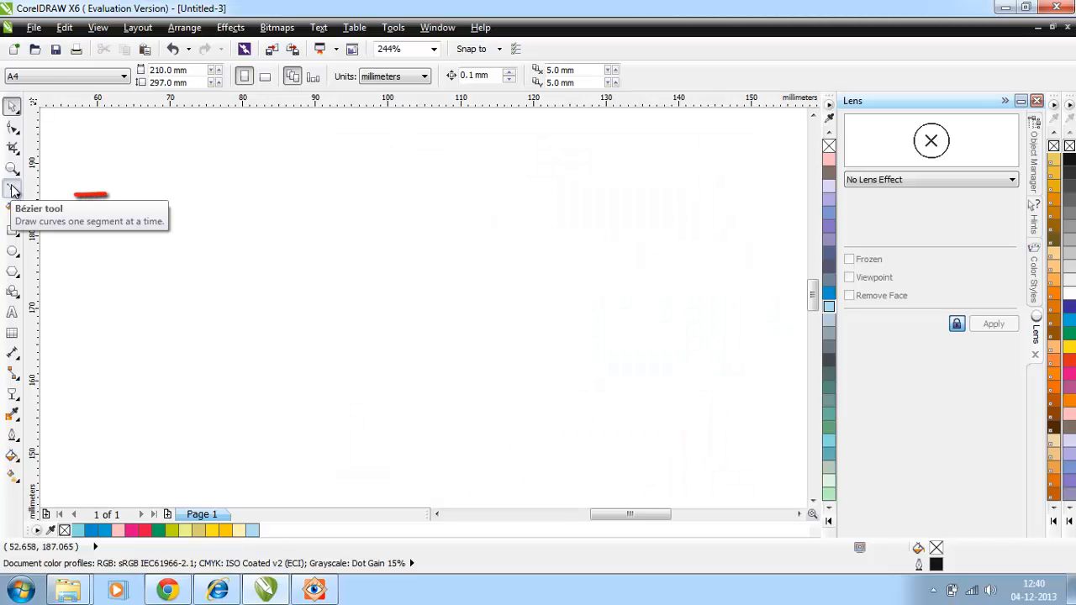
Draw a closed, narrow three-node sliver about 47 mm tall with the Bézier tool, with its base near x 99 mm, y 146 mm.
click(12, 188)
click(377, 484)
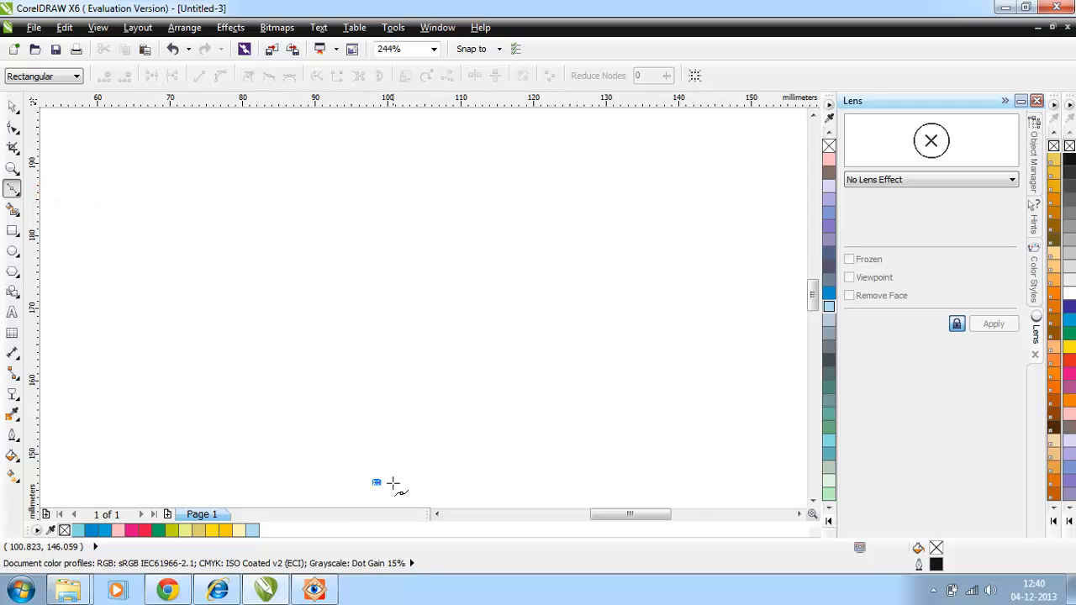
click(393, 483)
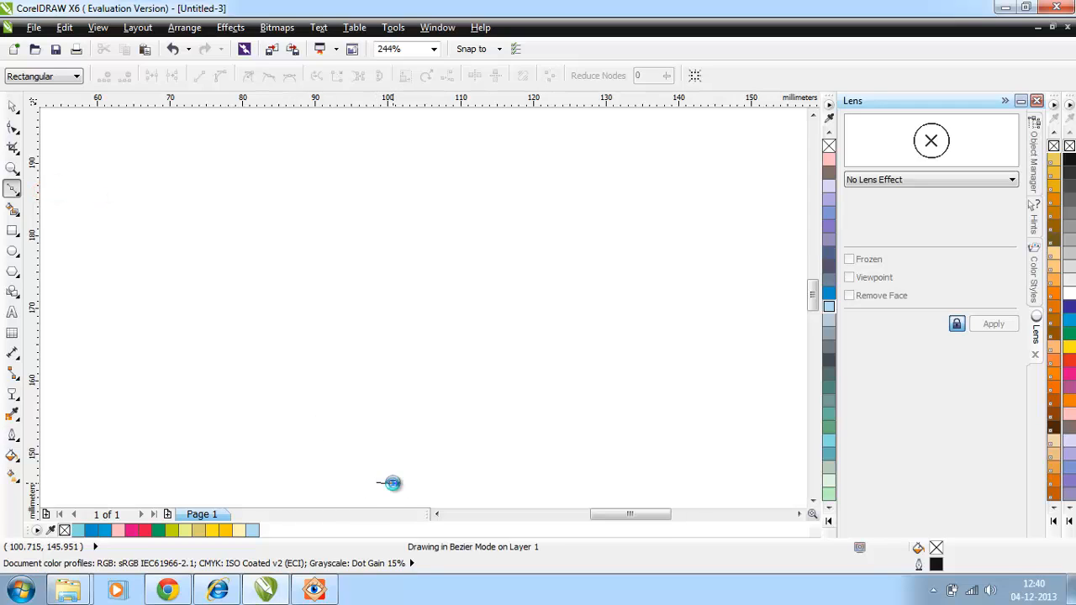
click(361, 138)
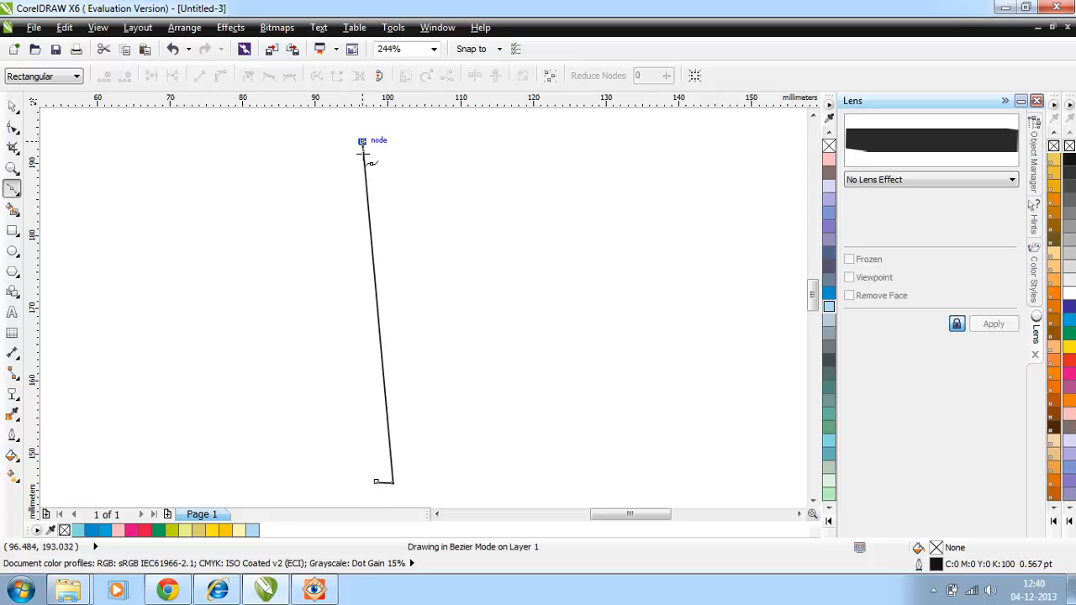
click(377, 483)
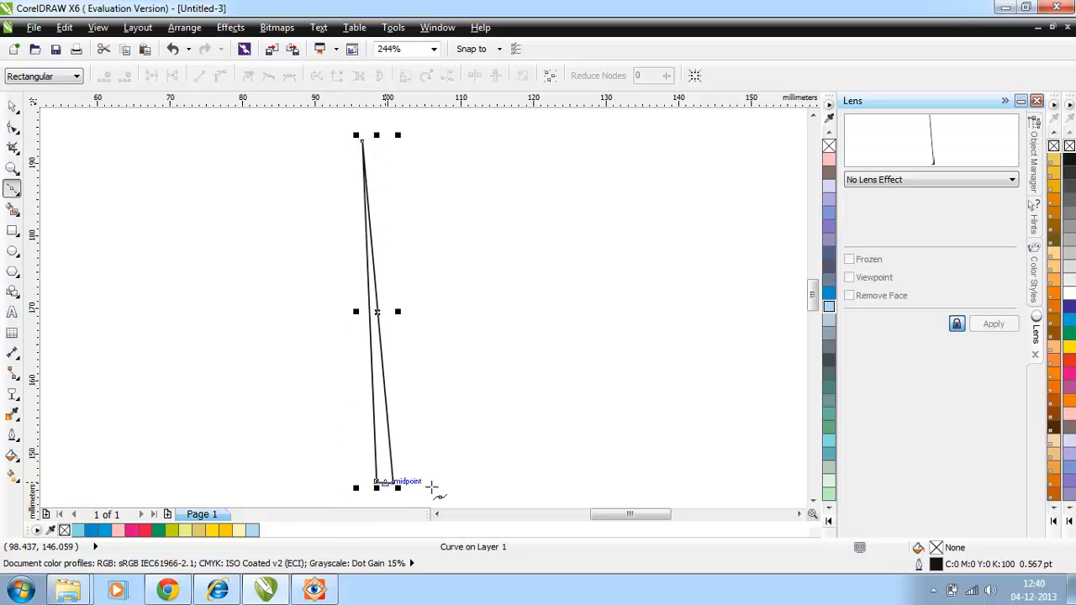
Convert the sliver's long left side to a curve and bow it slightly outward to the left.
click(12, 126)
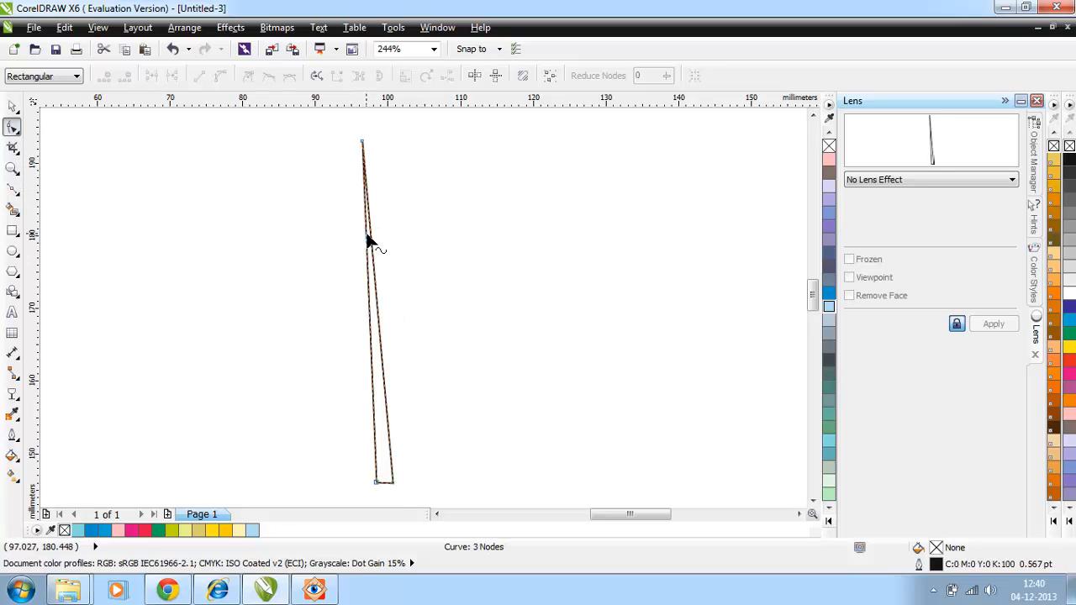
right_click(369, 252)
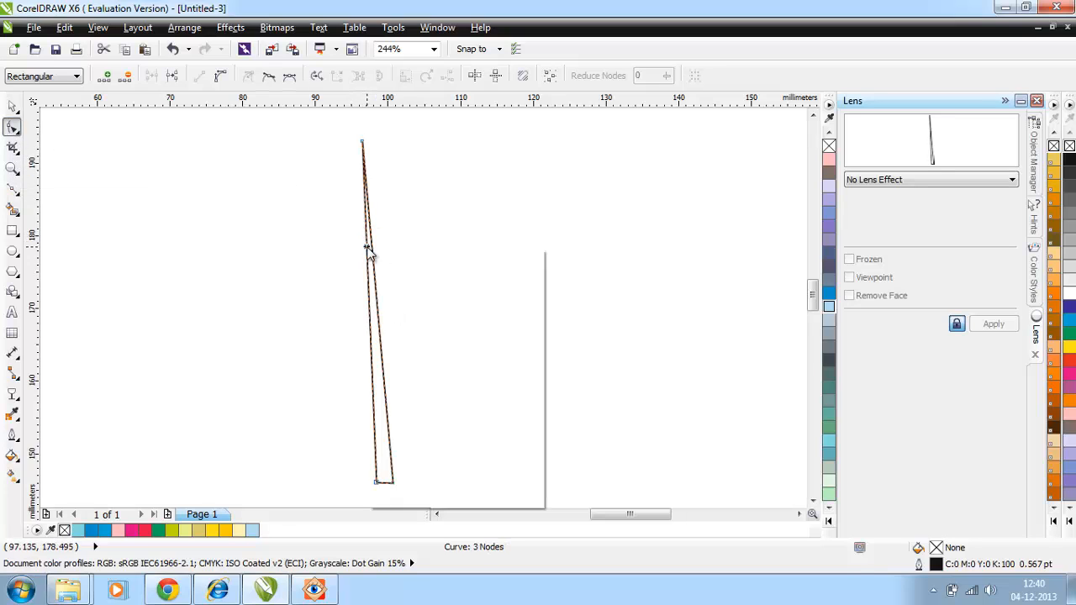
click(399, 316)
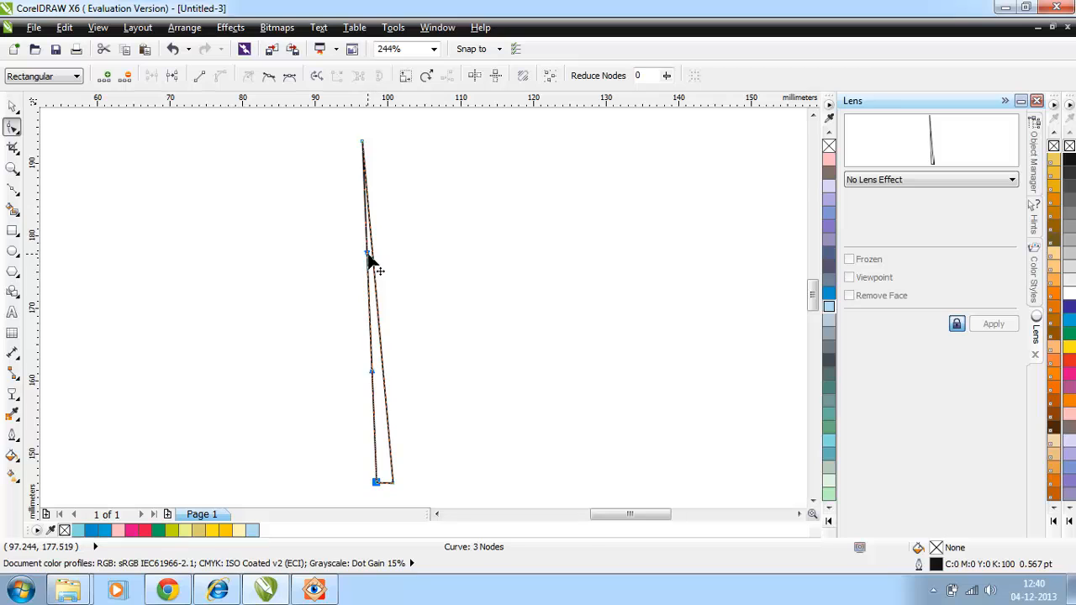
drag(368, 256, 359, 372)
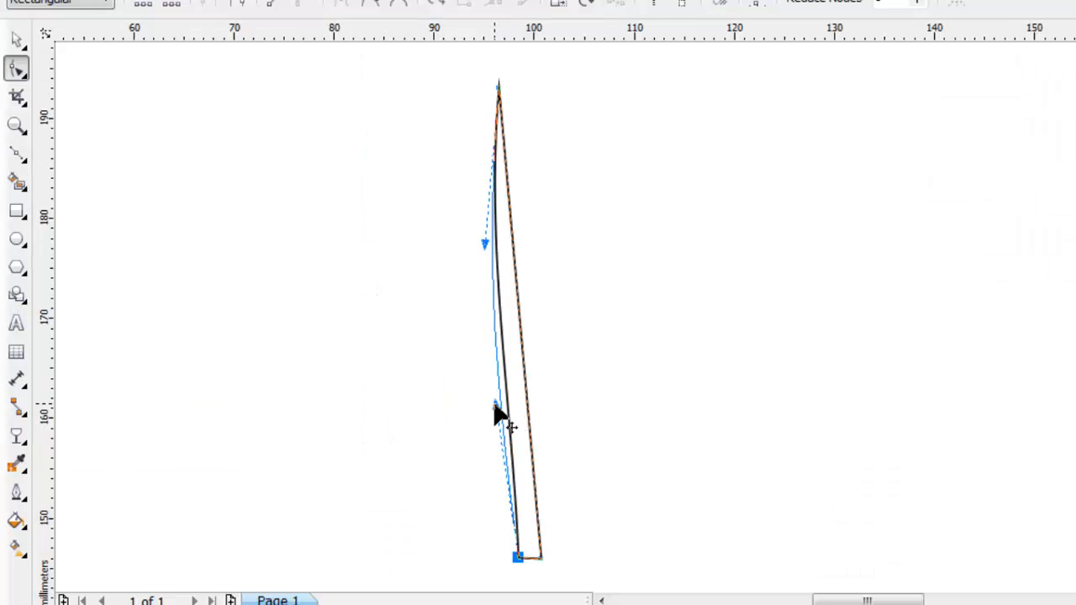
drag(496, 414, 496, 414)
Curve the sliver's right side to follow the left one, then colour its fill and outline light cyan (C40 M0 Y0 K0).
right_click(513, 251)
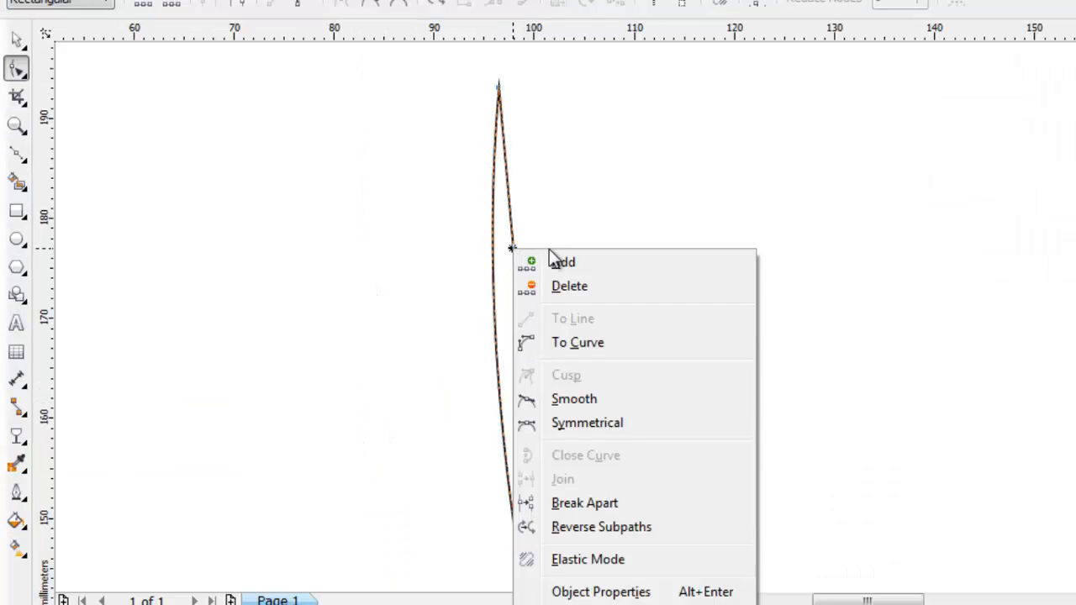
click(577, 343)
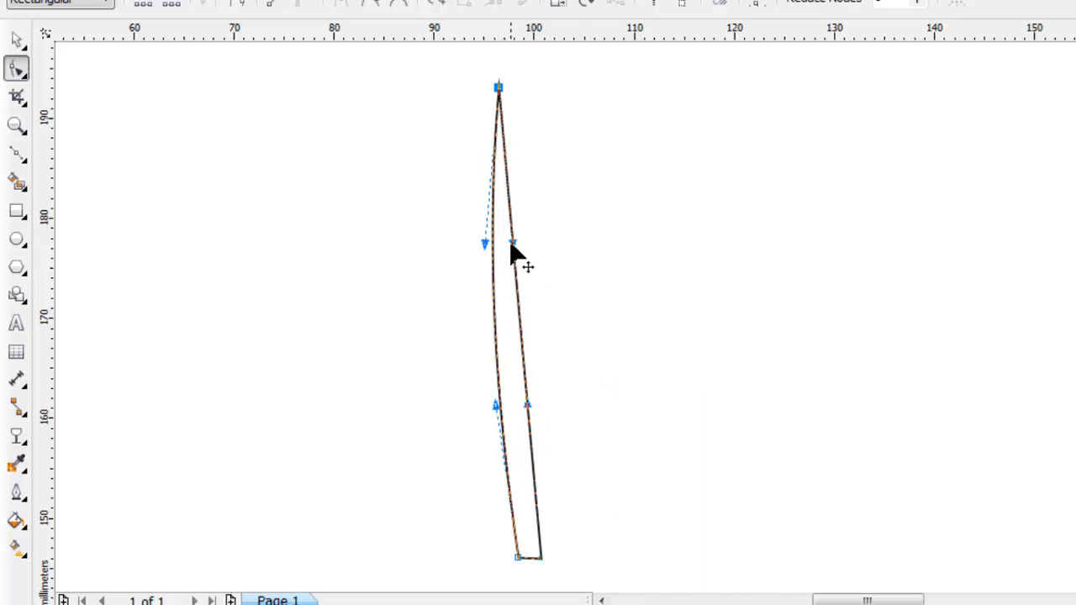
drag(511, 242, 483, 267)
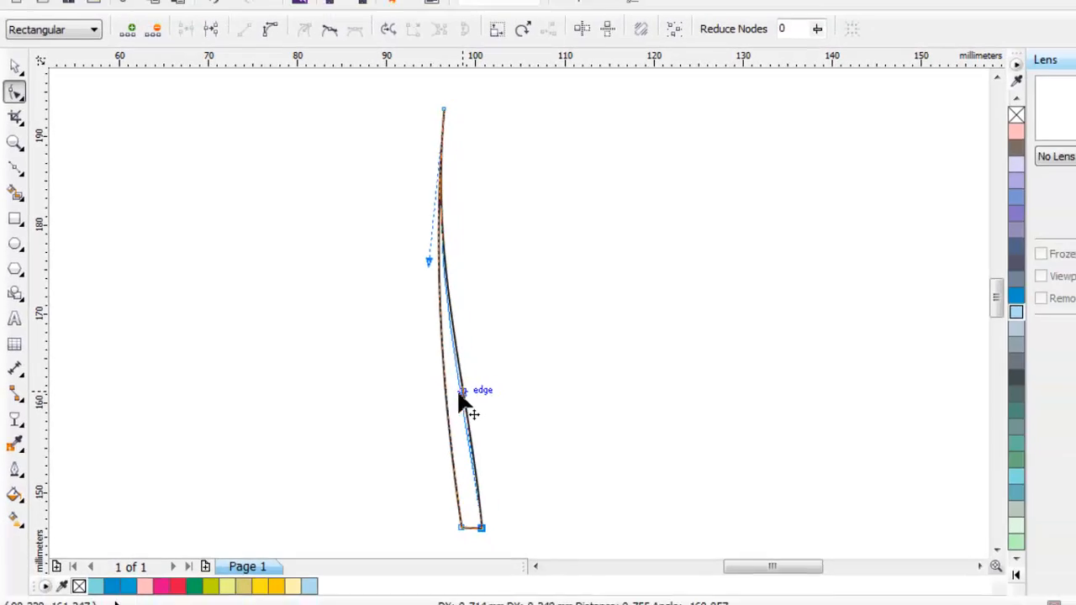
drag(459, 396, 456, 407)
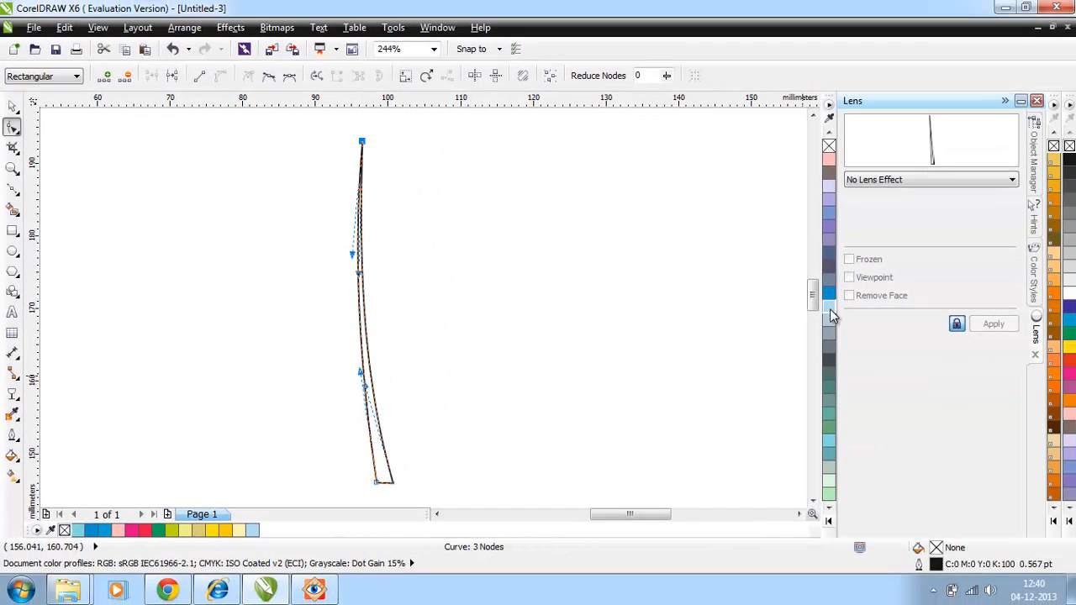
click(831, 309)
right_click(831, 310)
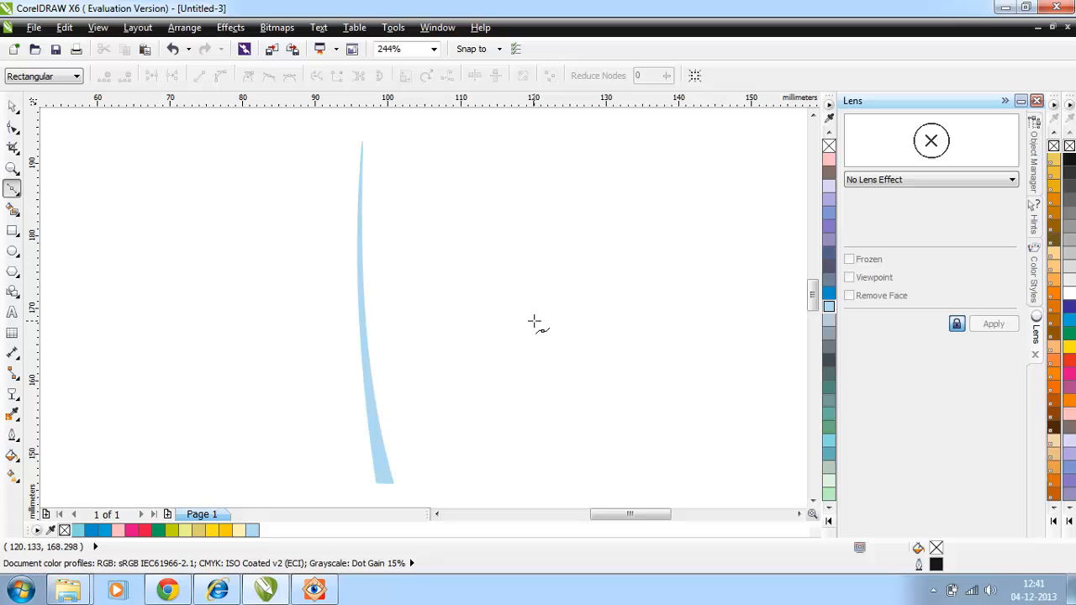
Draw a second closed sliver about 23 mm tall near x 120 mm and shape it into a curved light cyan vein.
click(534, 320)
click(547, 319)
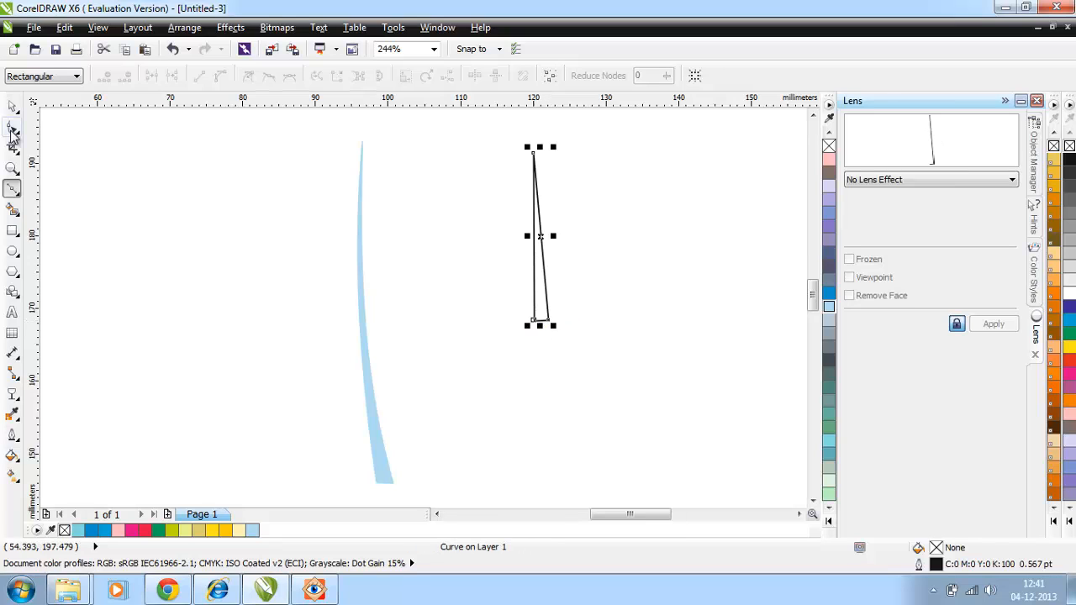
click(12, 133)
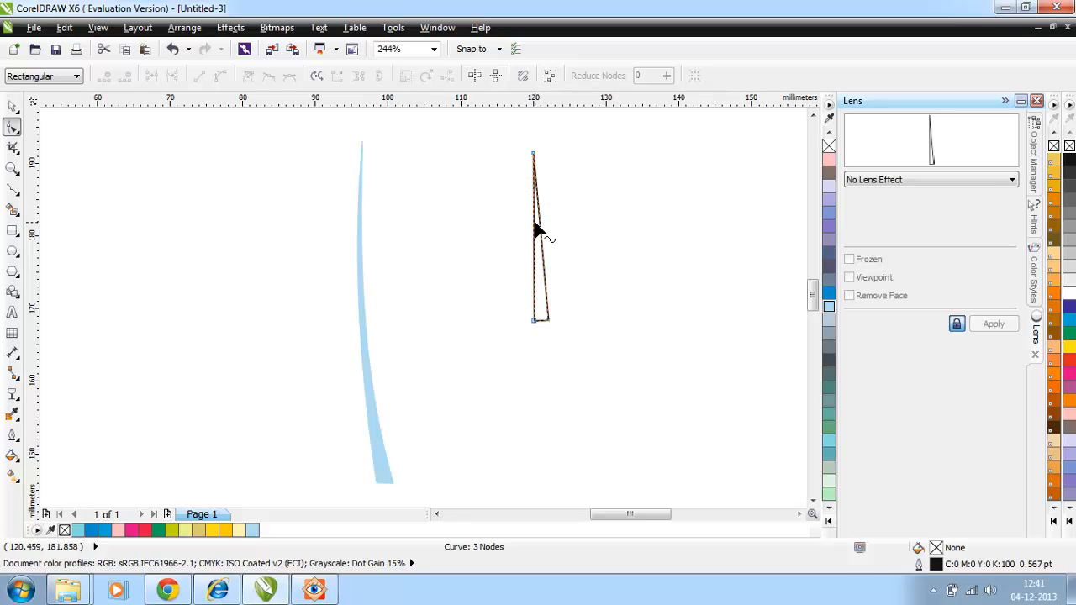
right_click(533, 225)
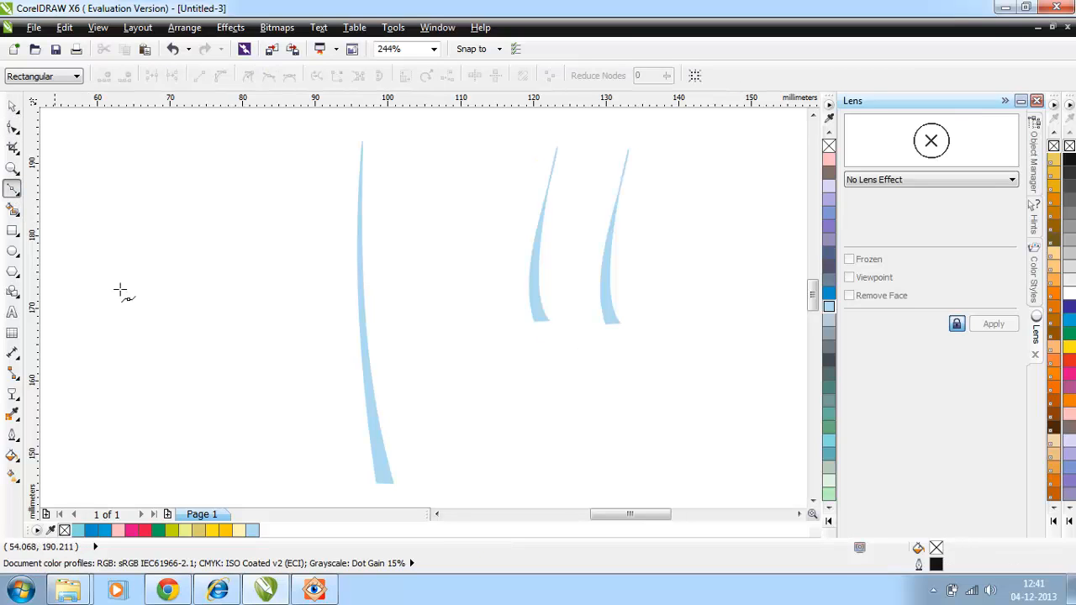
Draw another closed sliver about 39 mm tall near x 70 mm and convert its long left side to a curve.
click(177, 405)
click(195, 407)
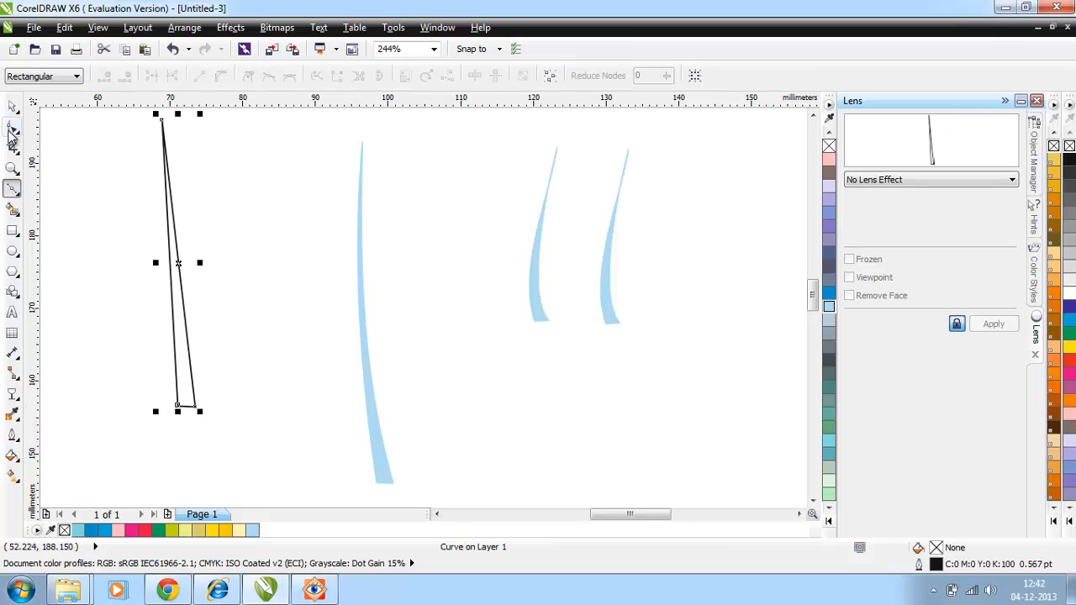
click(13, 126)
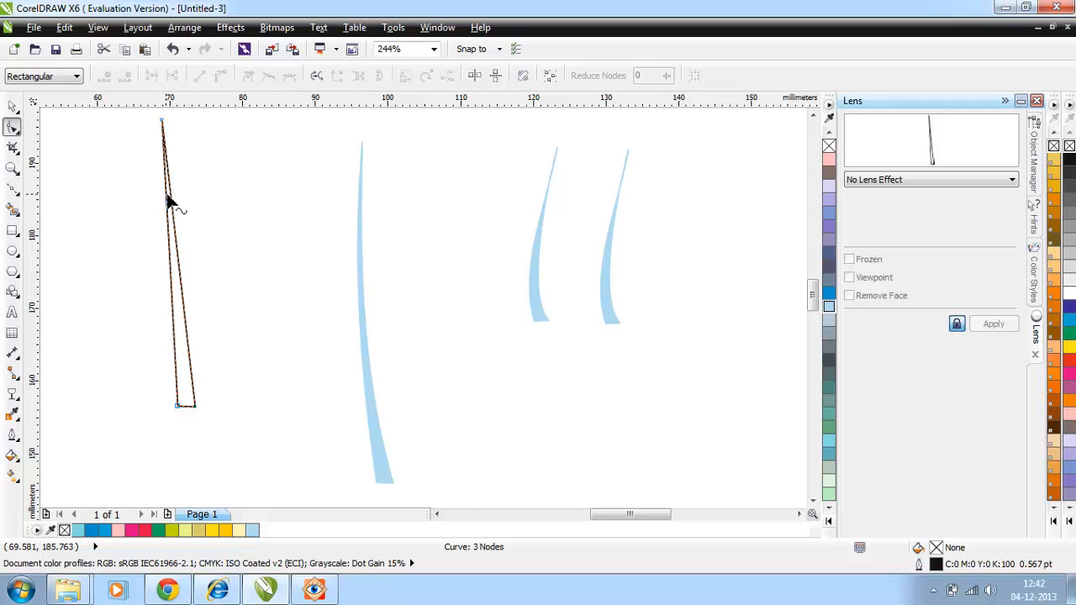
click(171, 202)
right_click(173, 202)
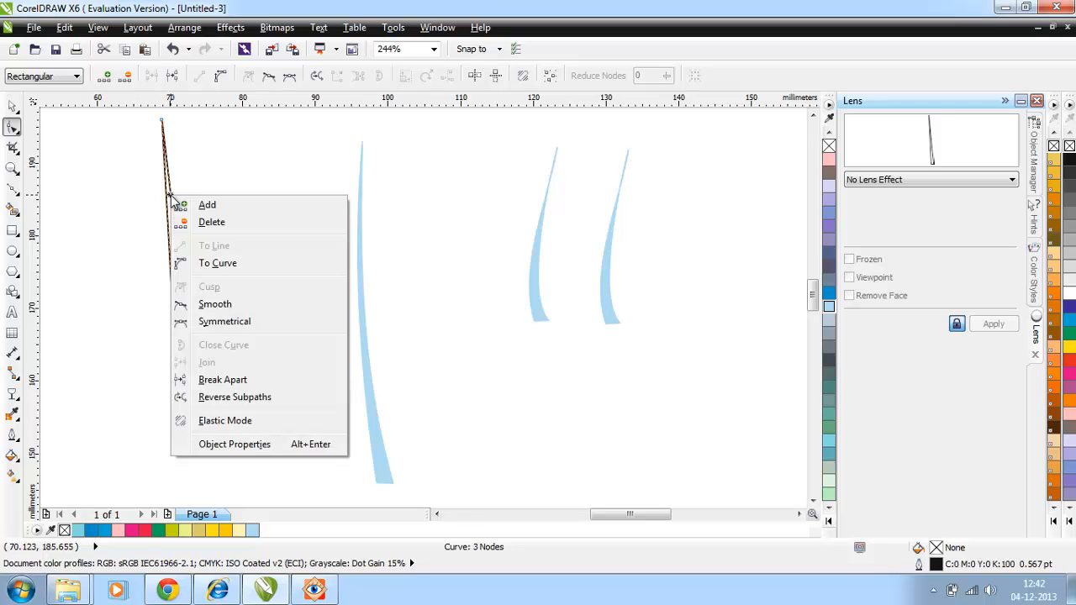
click(215, 257)
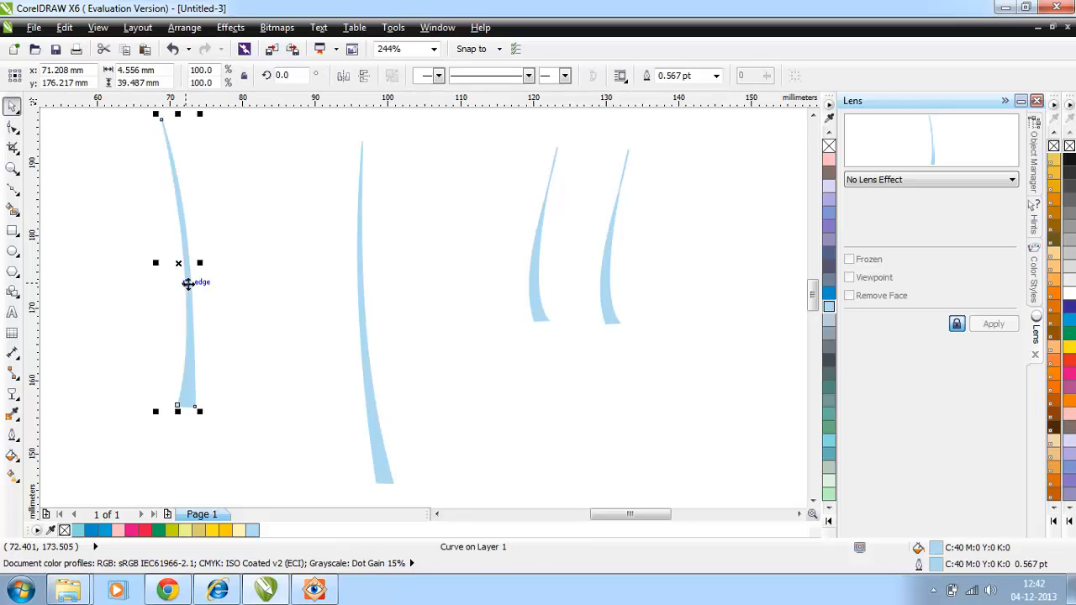
Arrange the light cyan slivers into a five-branch leaf vein around the tallest one and group them.
drag(178, 263, 227, 266)
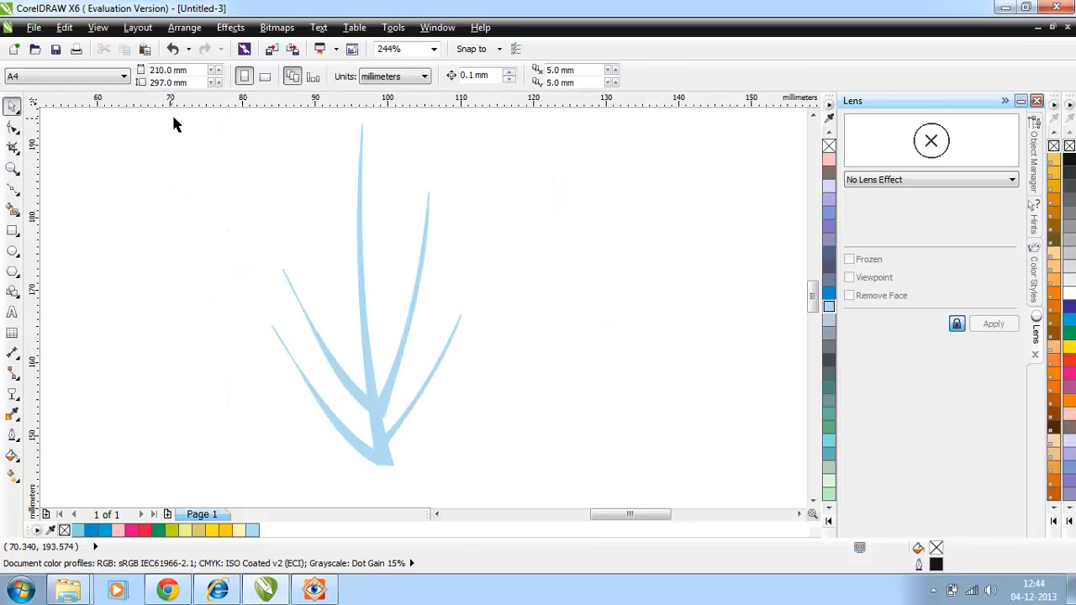
mouse_move(173, 125)
mouse_down()
mouse_move(681, 412)
mouse_move(709, 495)
mouse_up()
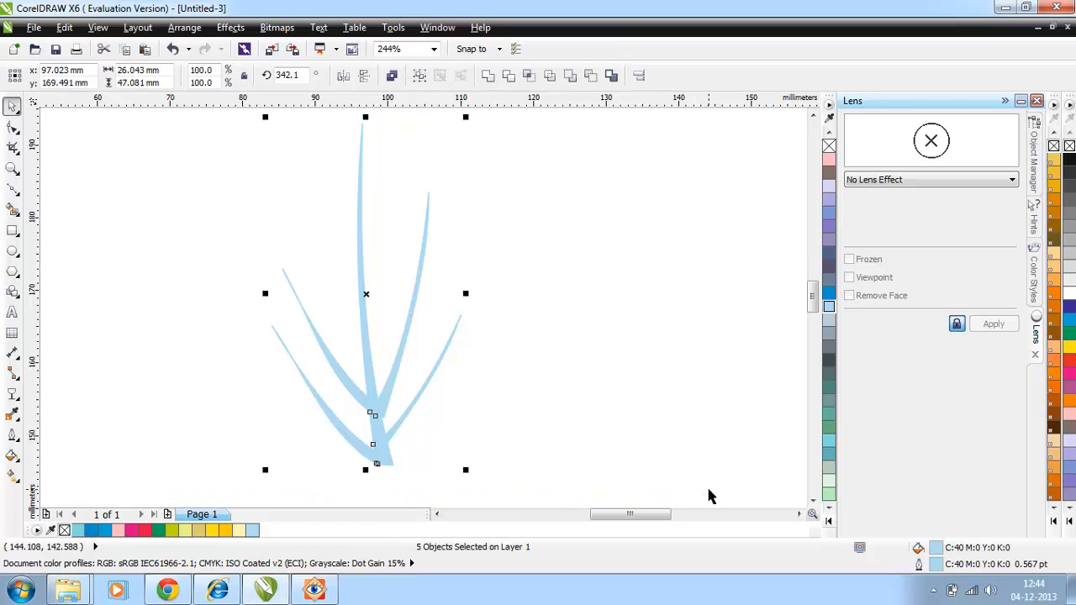
key(ctrl+g)
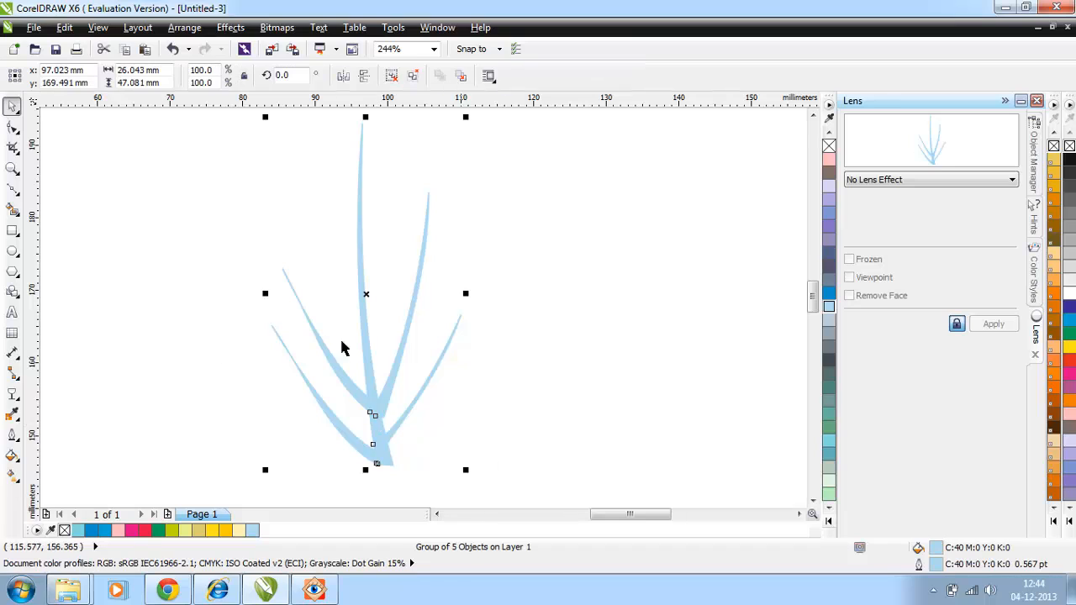
Apply a linear transparency to the vein group that fades out toward its base, starting near the tip of the tallest vein.
click(12, 400)
drag(449, 168, 343, 501)
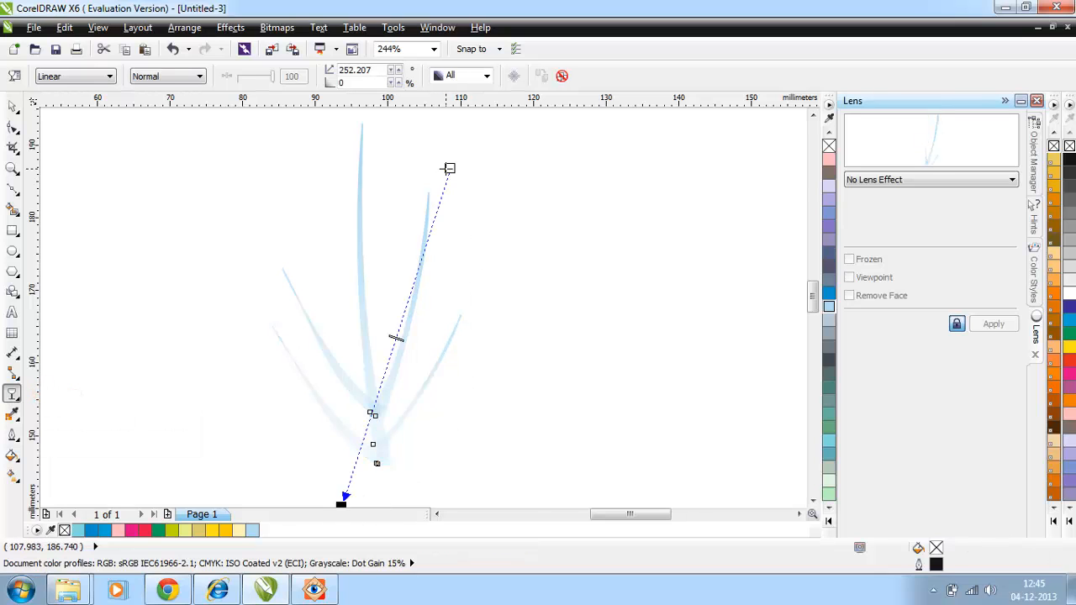
drag(448, 168, 333, 139)
Scale the vein group down proportionally to a little over half its size.
key(space)
drag(475, 479, 393, 312)
click(542, 443)
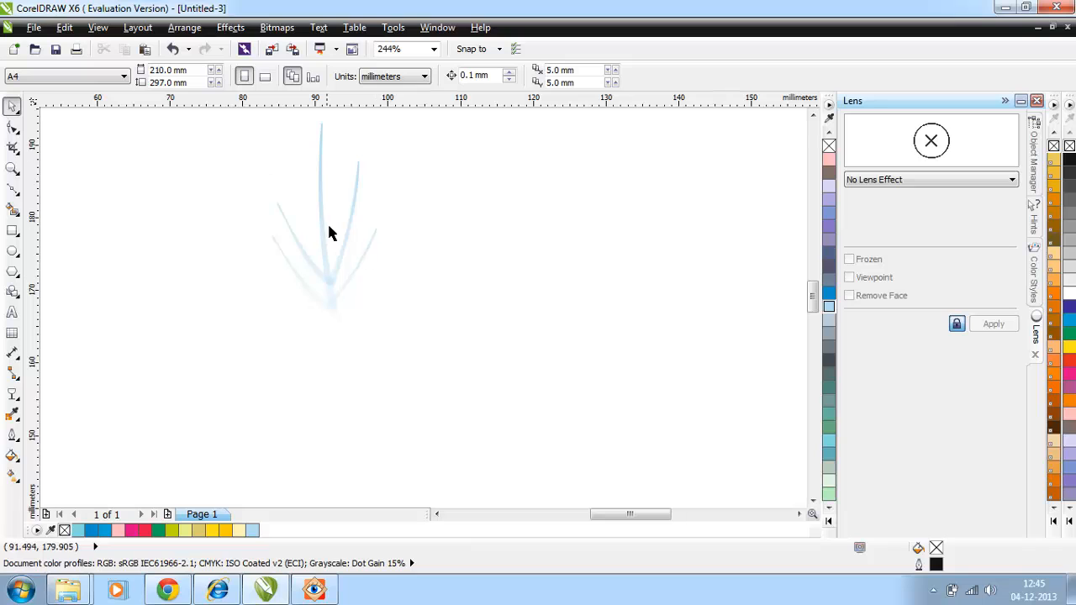
Move the blue gradient flame beside the veins, enlarge it to about 110.6% and rotate it about 38.7°.
scroll(452, 365, down, 2)
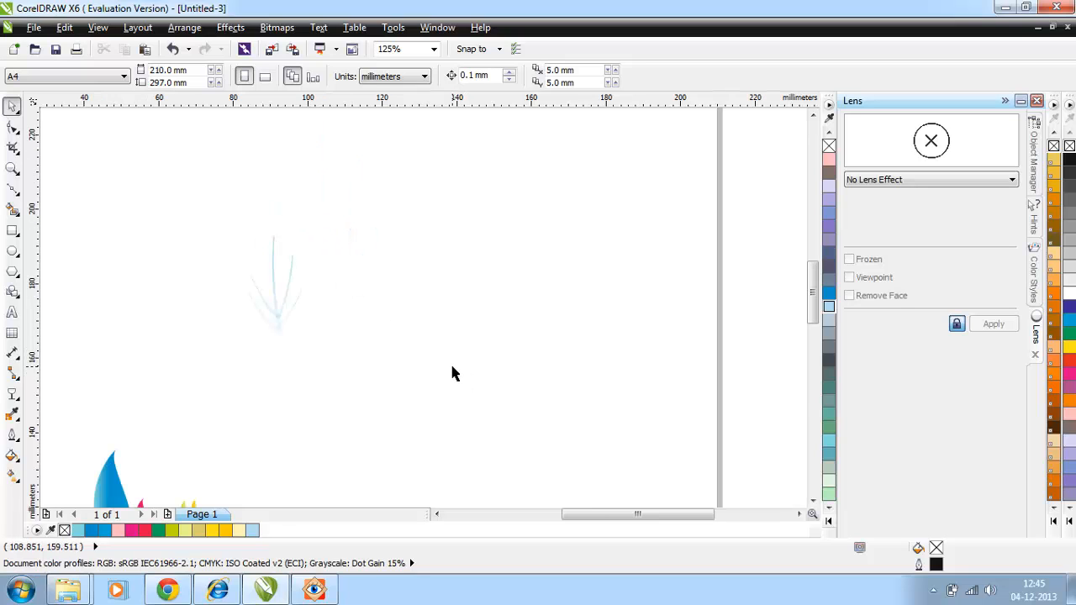
drag(110, 470, 424, 214)
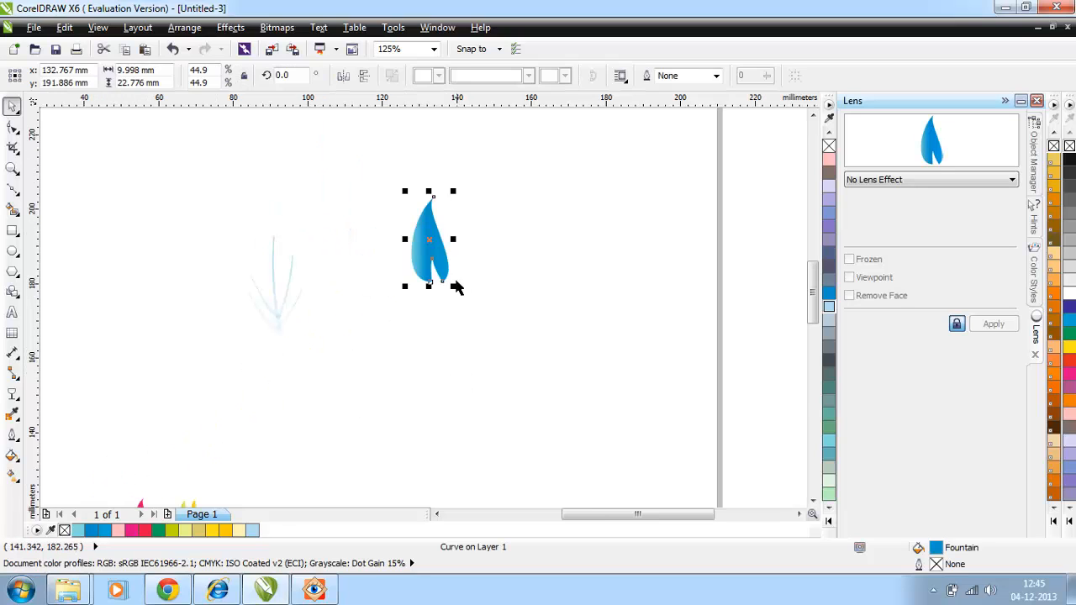
drag(454, 285, 602, 411)
click(499, 359)
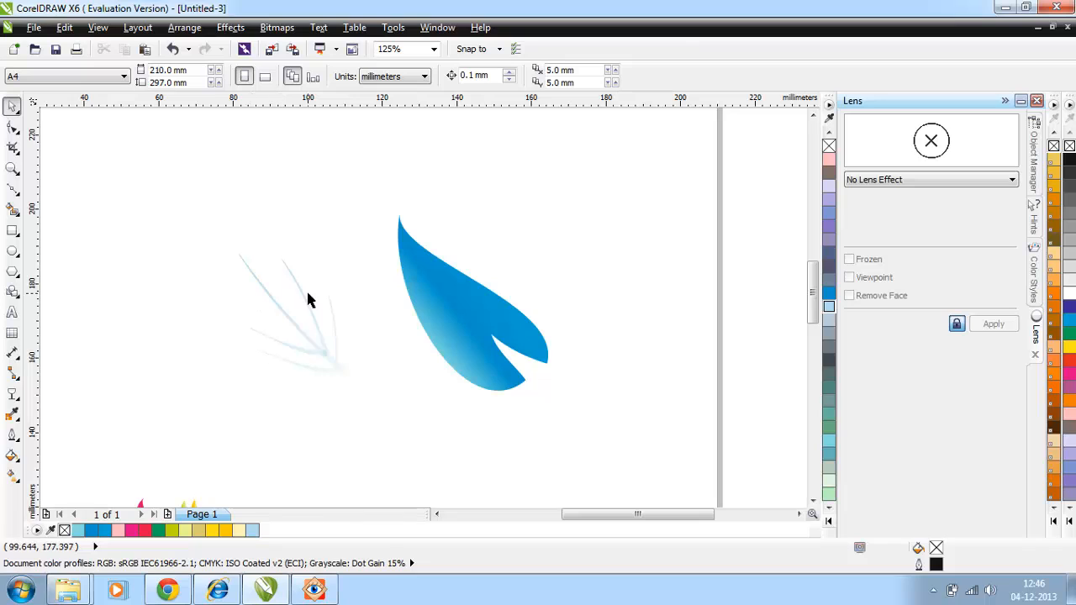
Place the vein group inside the blue flame as a PowerClip.
click(317, 358)
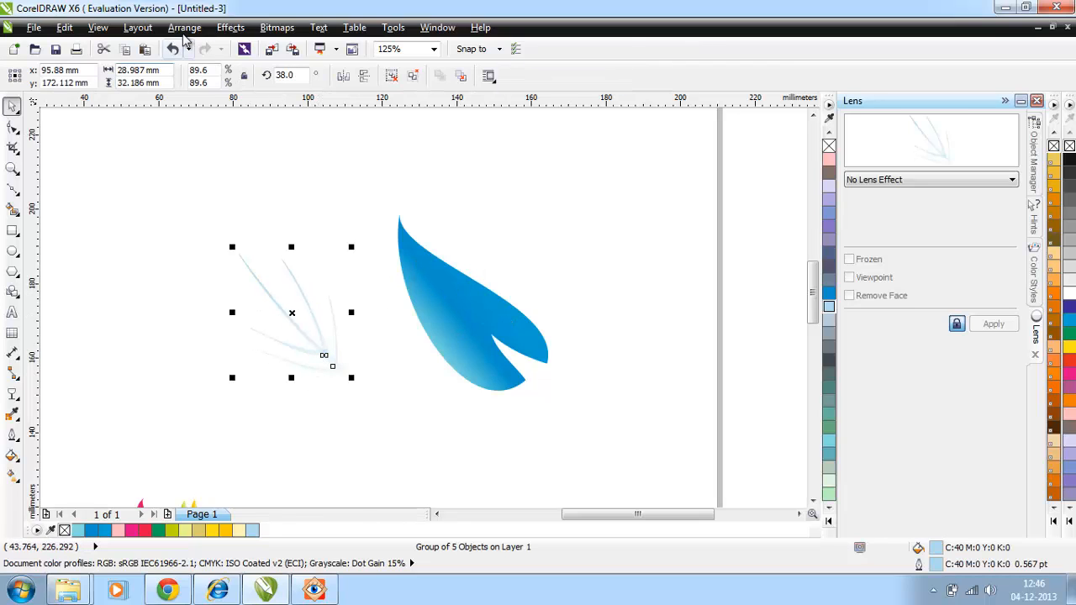
click(229, 27)
mouse_move(253, 249)
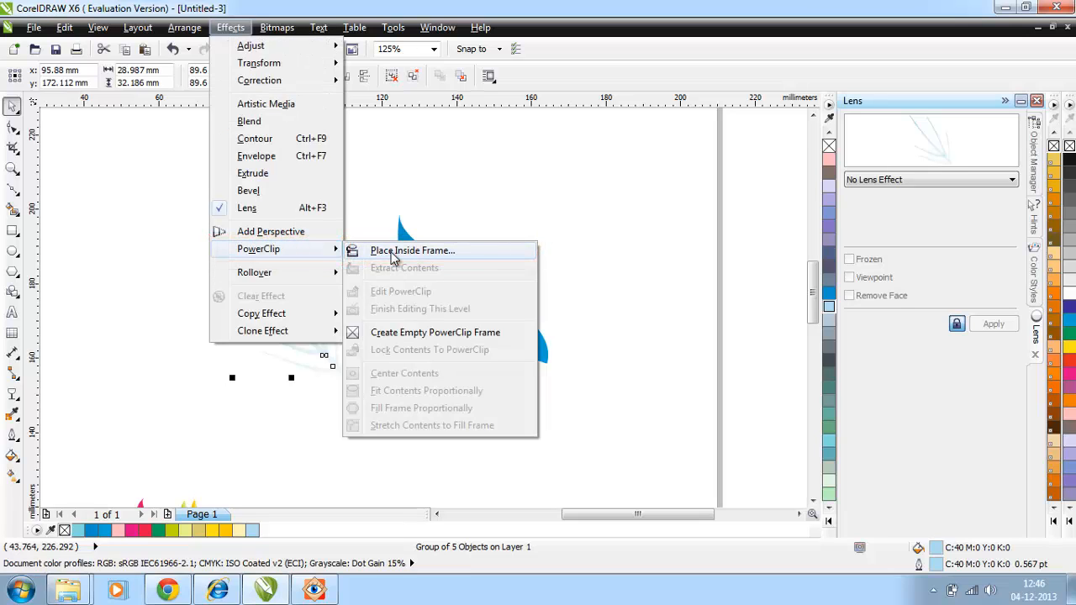
click(361, 250)
click(444, 315)
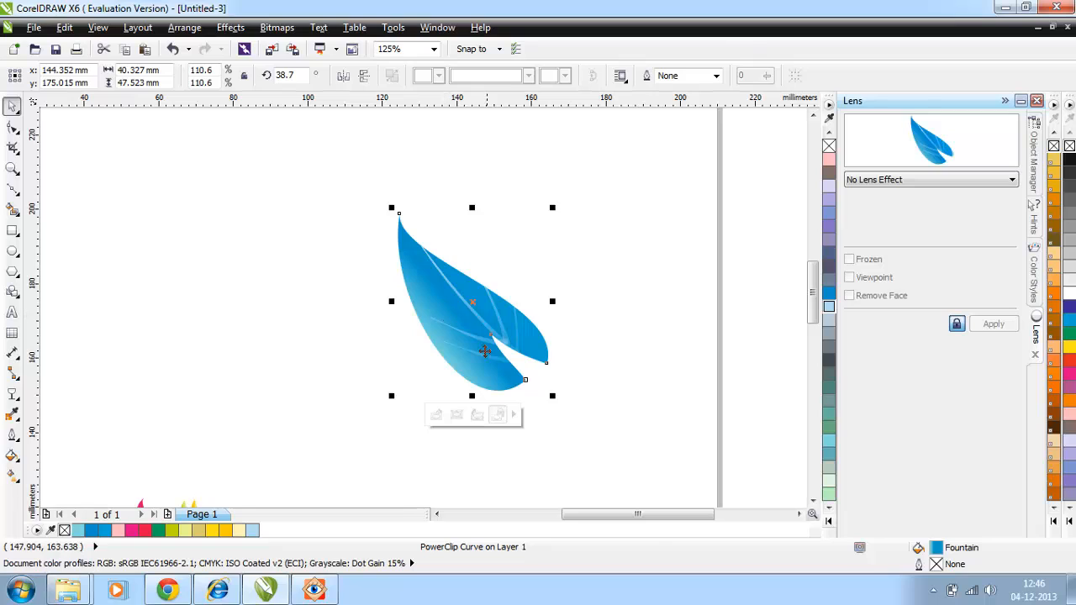
Edit the PowerClip contents, scaling the veins to 80% and centring them at about x 138.6 mm, y 178.8 mm inside the flame.
click(435, 417)
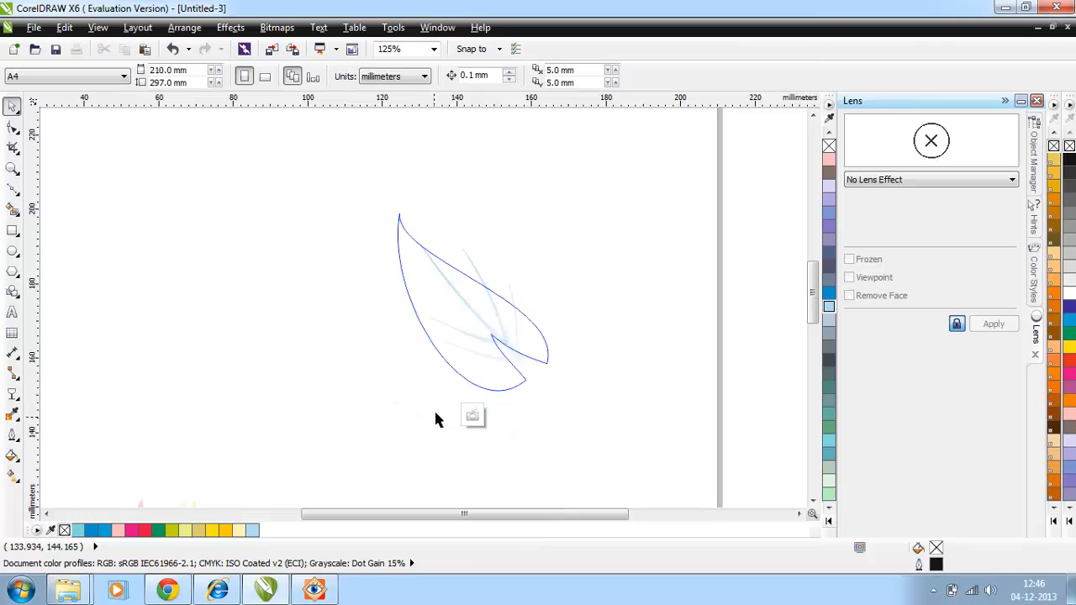
click(481, 326)
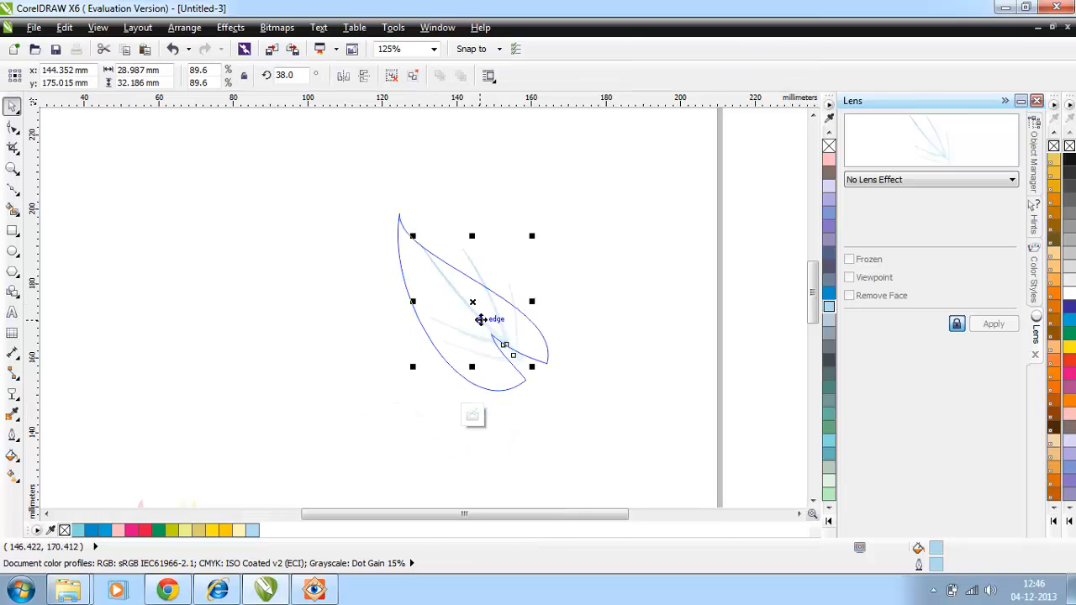
click(473, 418)
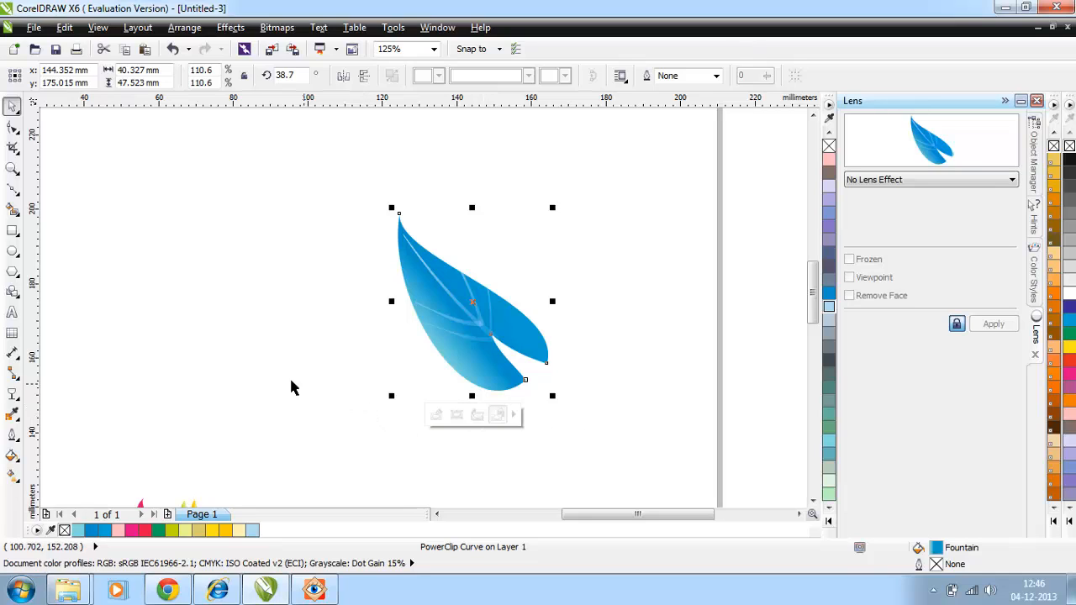
click(421, 369)
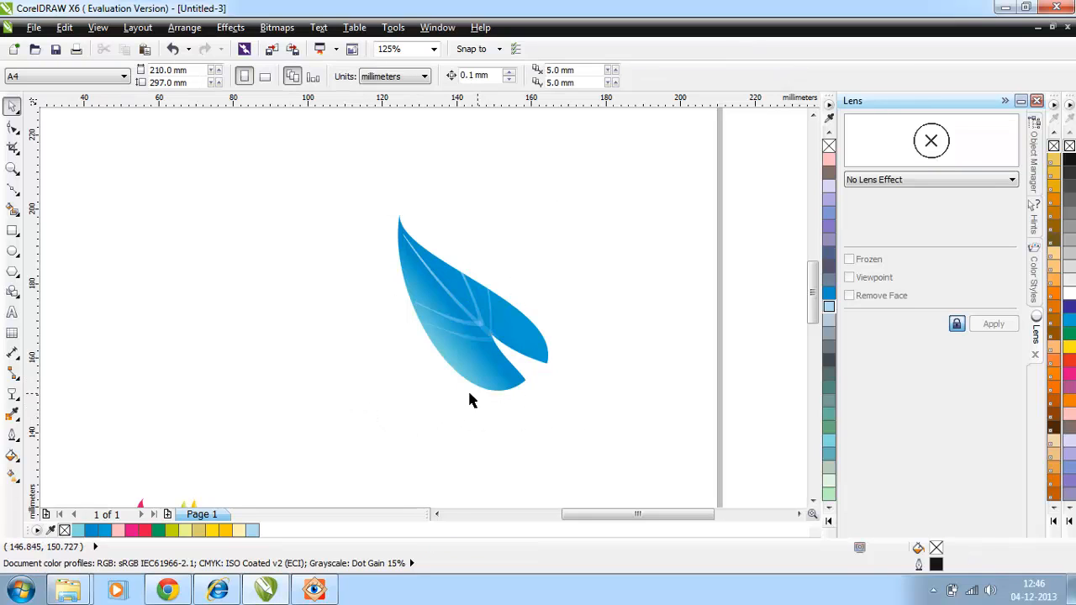
click(583, 395)
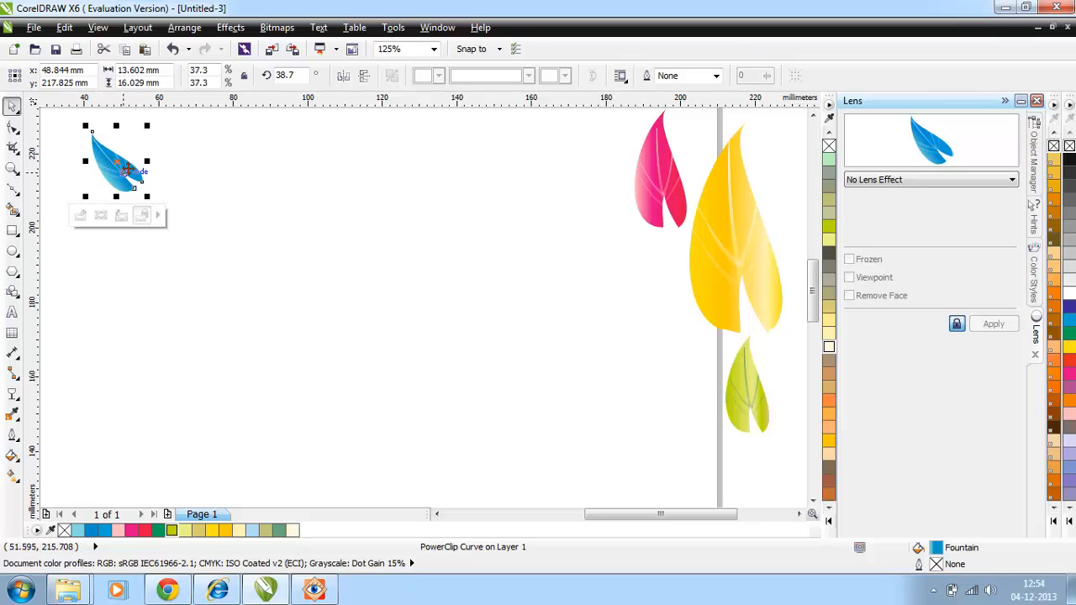
Enlarge the blue leaf and arrange it with the pink, yellow and green leaves around a common centre.
drag(126, 171, 239, 319)
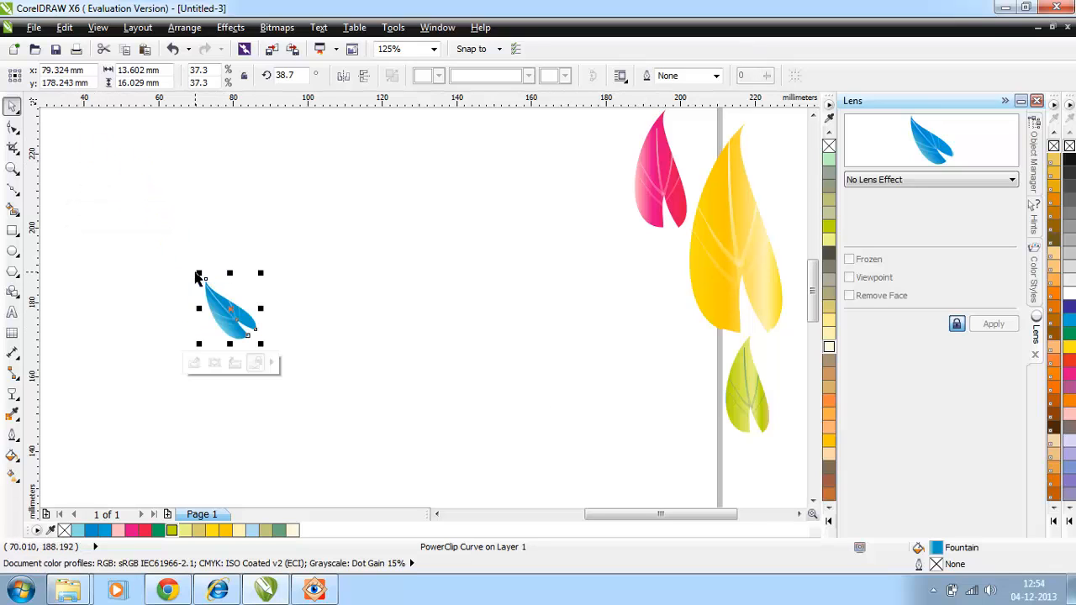
drag(200, 273, 144, 165)
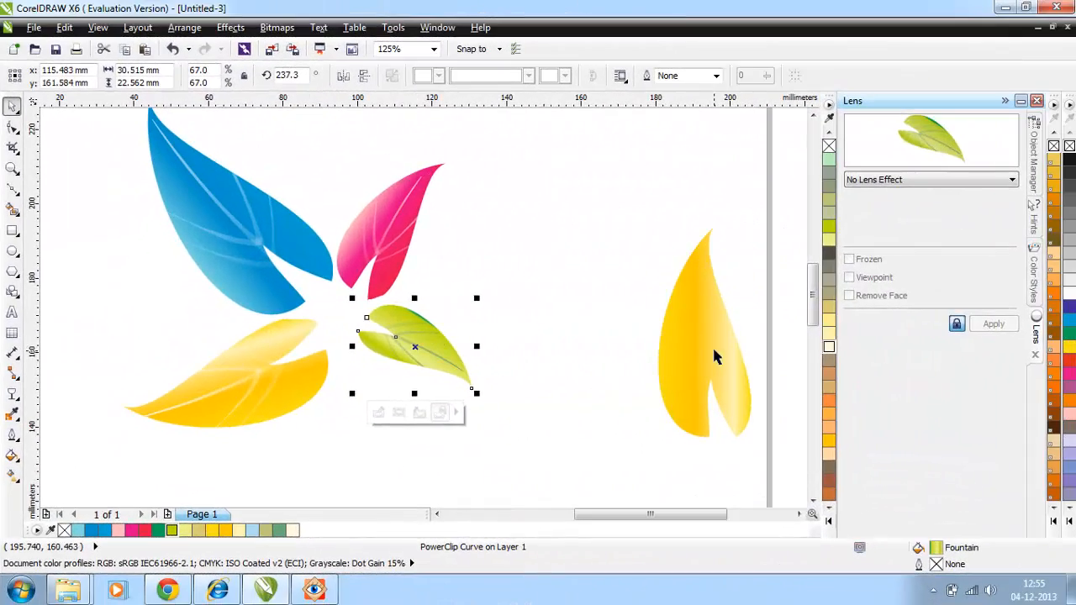
drag(713, 357, 645, 483)
drag(639, 386, 658, 503)
Duplicate the green leaf and fit a smaller, rotated copy into the gap between the blue and pink leaves.
click(441, 304)
key(ctrl+d)
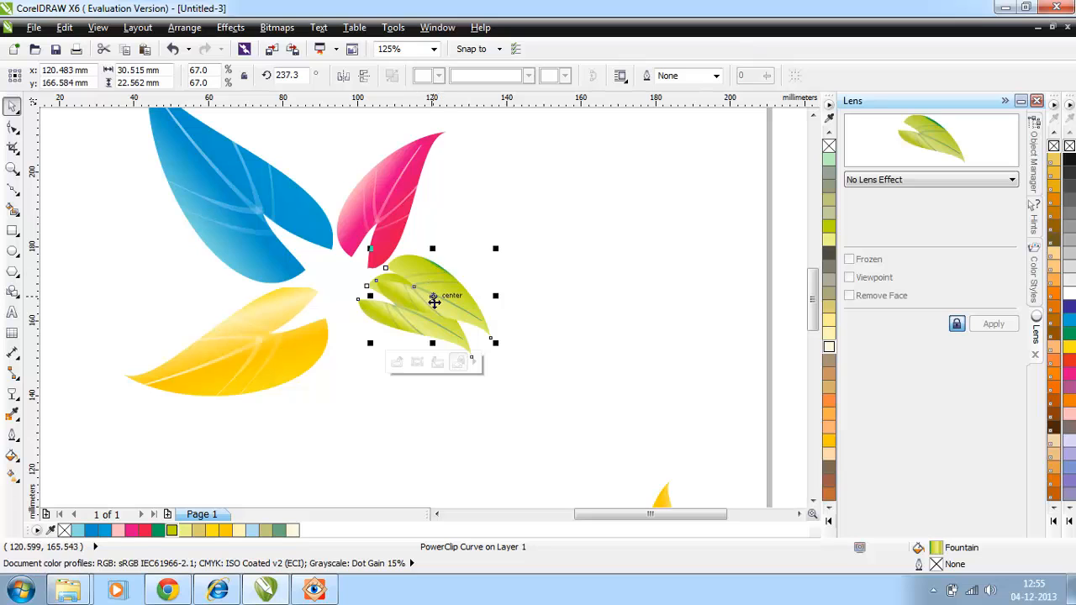
drag(432, 299, 599, 295)
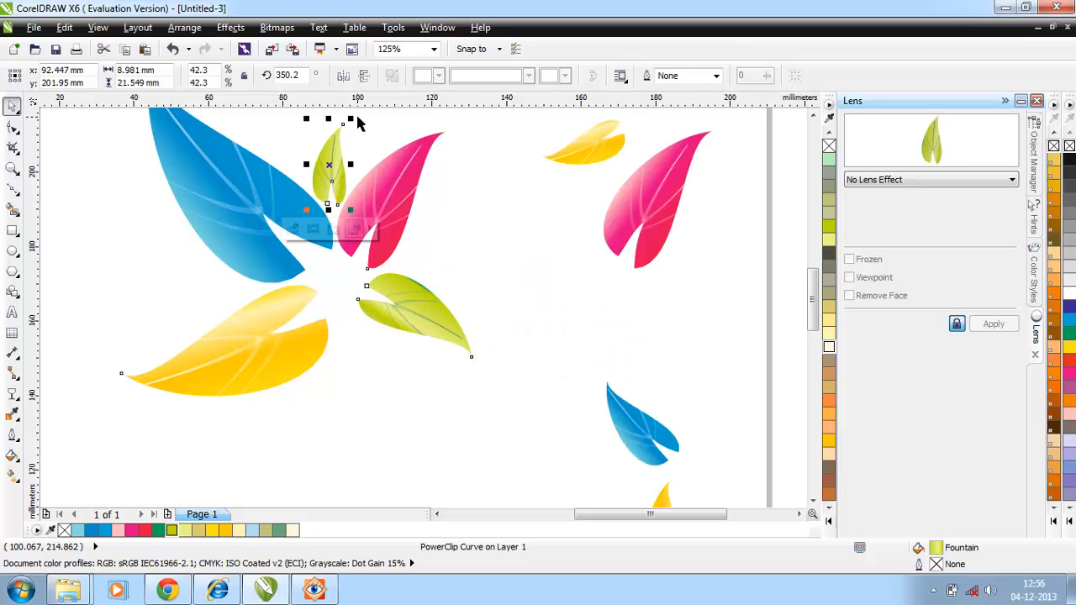
drag(350, 120, 366, 143)
drag(337, 207, 324, 201)
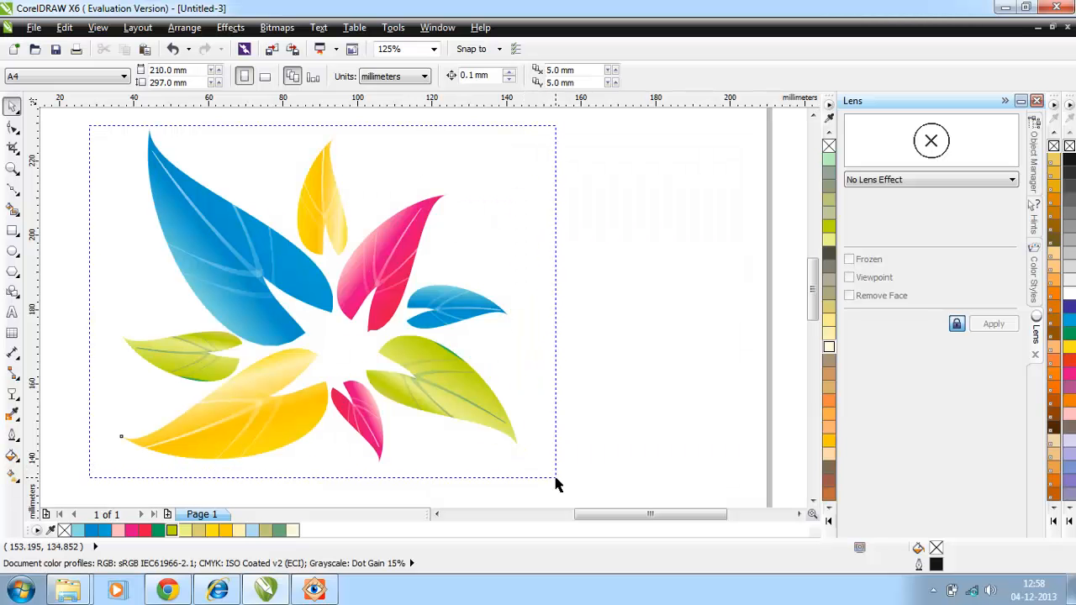
Select all eight arranged leaves and group them.
key(ctrl+a)
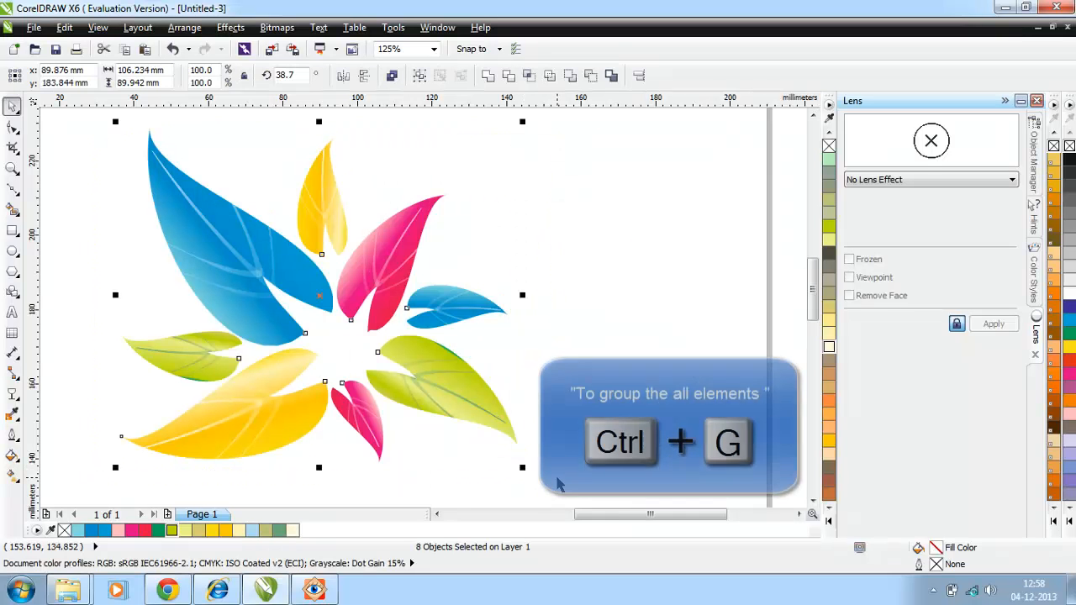
key(ctrl+g)
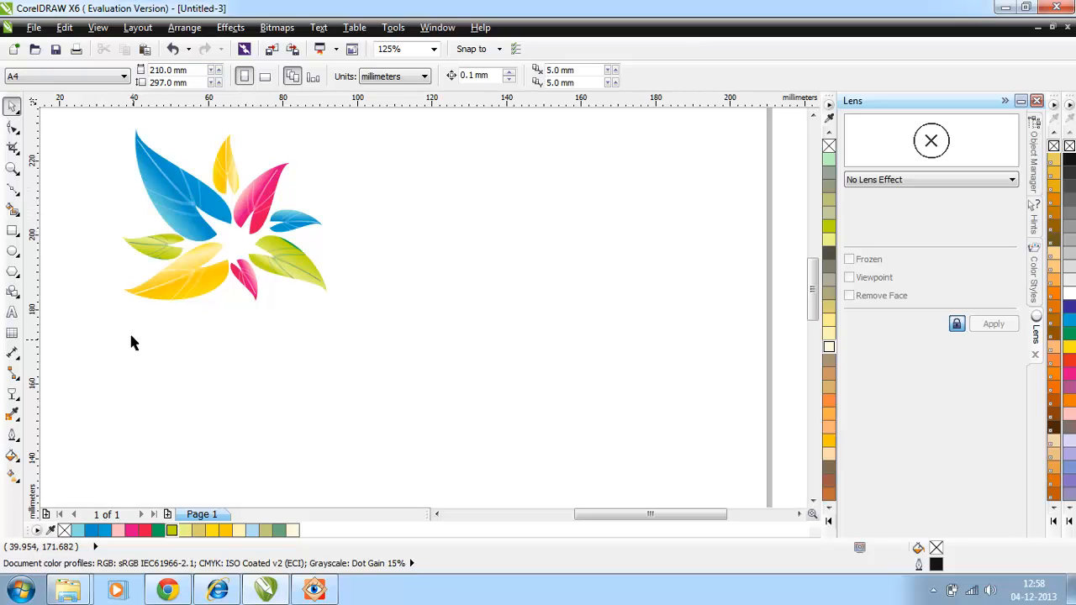
Draw a loose cluster of circles about 8.5 mm wide beside the leaves and resize them to varied large and small diameters.
click(12, 249)
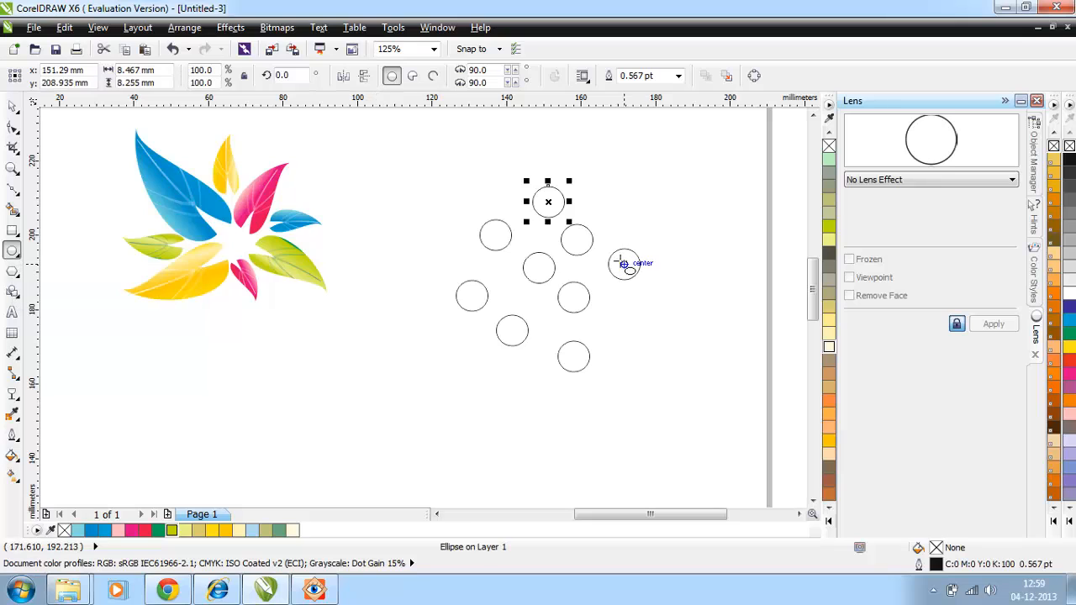
drag(625, 263, 641, 281)
drag(644, 243, 614, 274)
click(548, 201)
drag(570, 181, 593, 159)
click(573, 297)
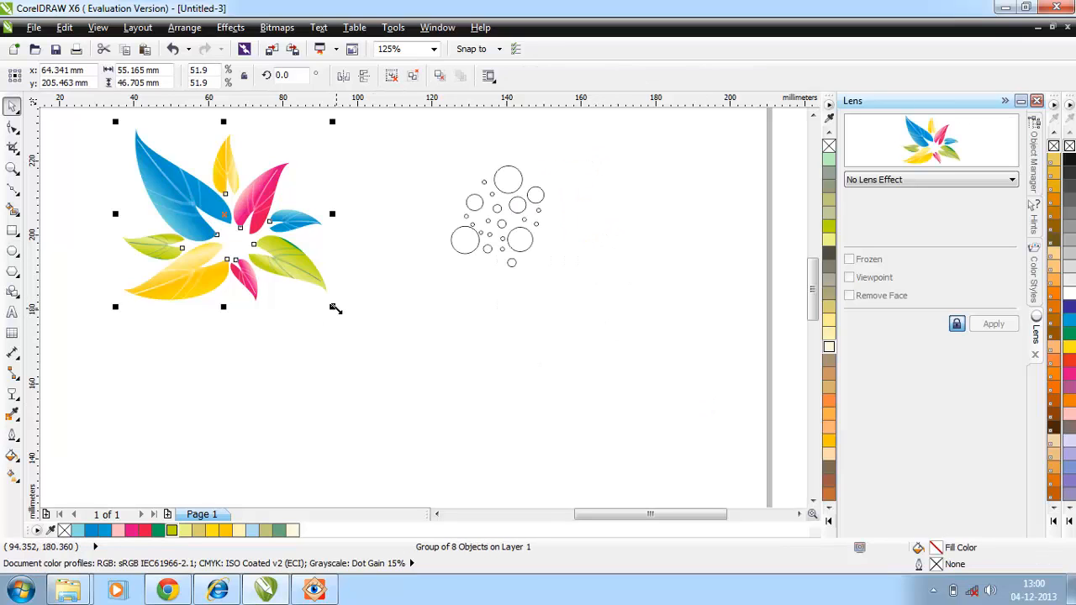
Place the white-filled group of 22 circles over the centre of the enlarged leaf design and apply a gradient transparency to it.
drag(336, 305, 504, 423)
drag(492, 219, 275, 322)
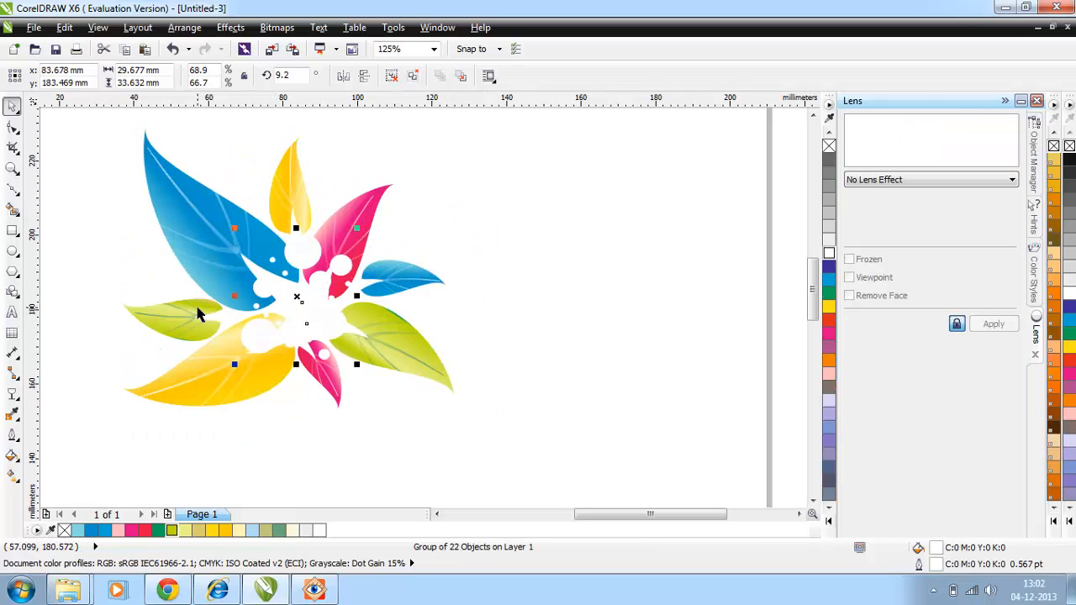
click(13, 394)
click(84, 75)
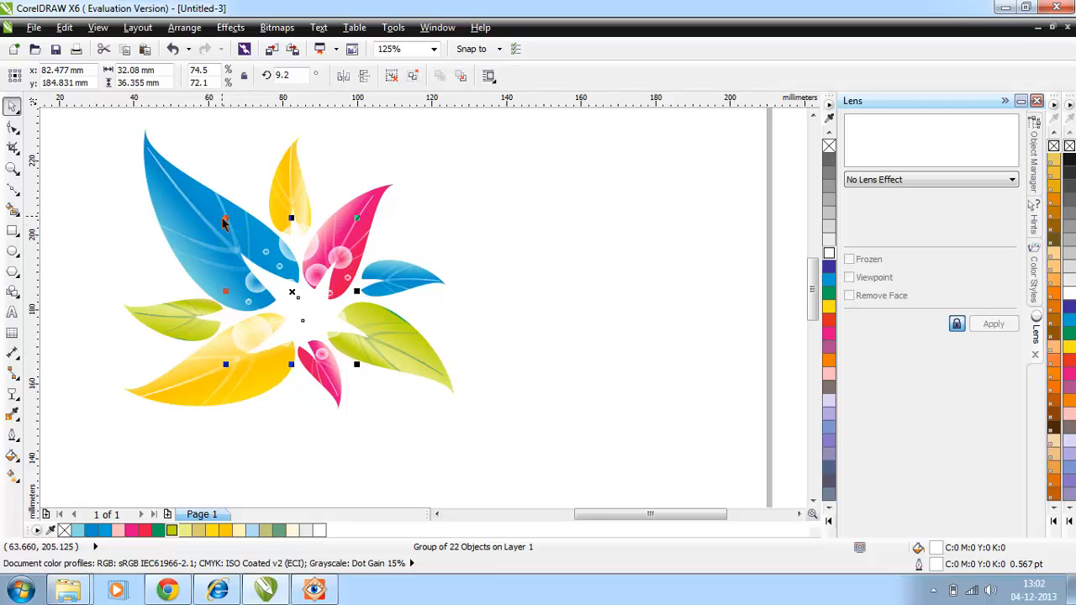
Switch to the image viewer to check the bubbles and star sparkles in the reference picture 27.jpg, and return to the drawing.
click(316, 587)
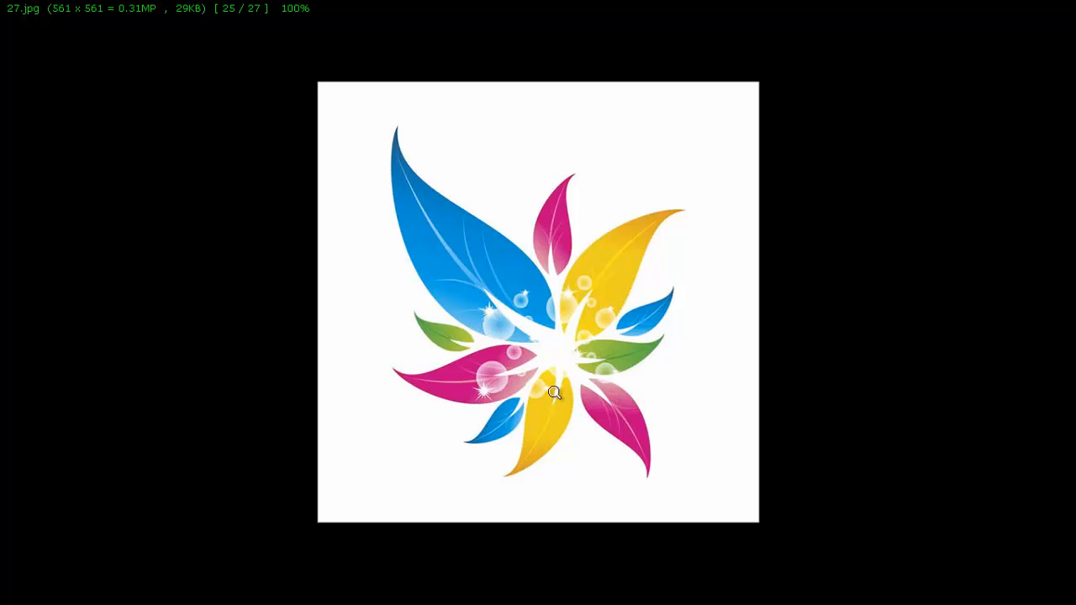
key(Escape)
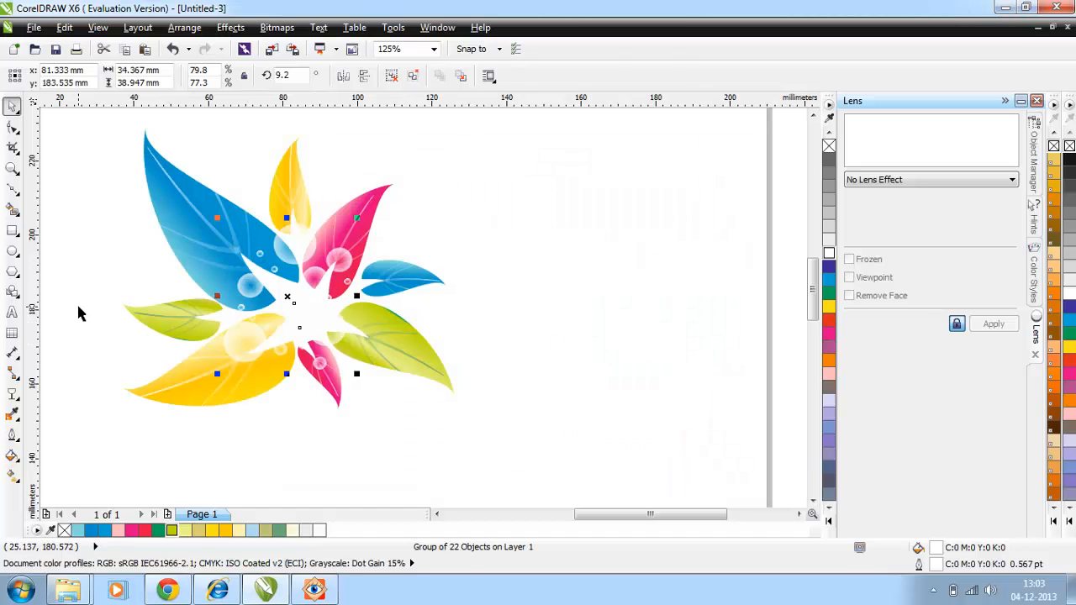
Draw an explosion star from the banner shapes, about 22.4 by 22.9 mm, in the empty area beside the leaves.
click(12, 291)
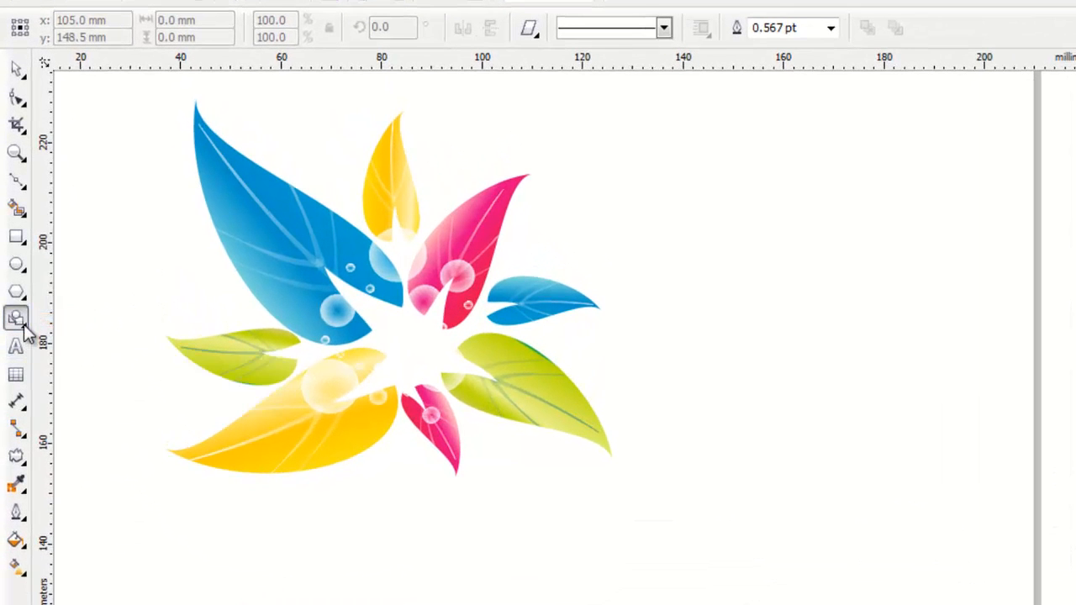
click(22, 324)
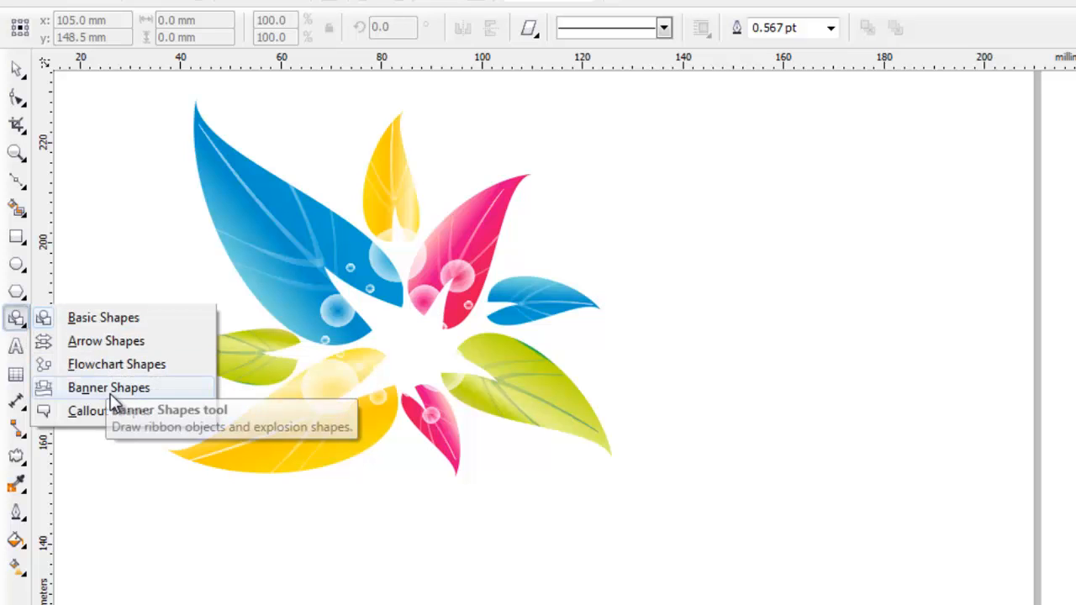
click(109, 388)
click(392, 75)
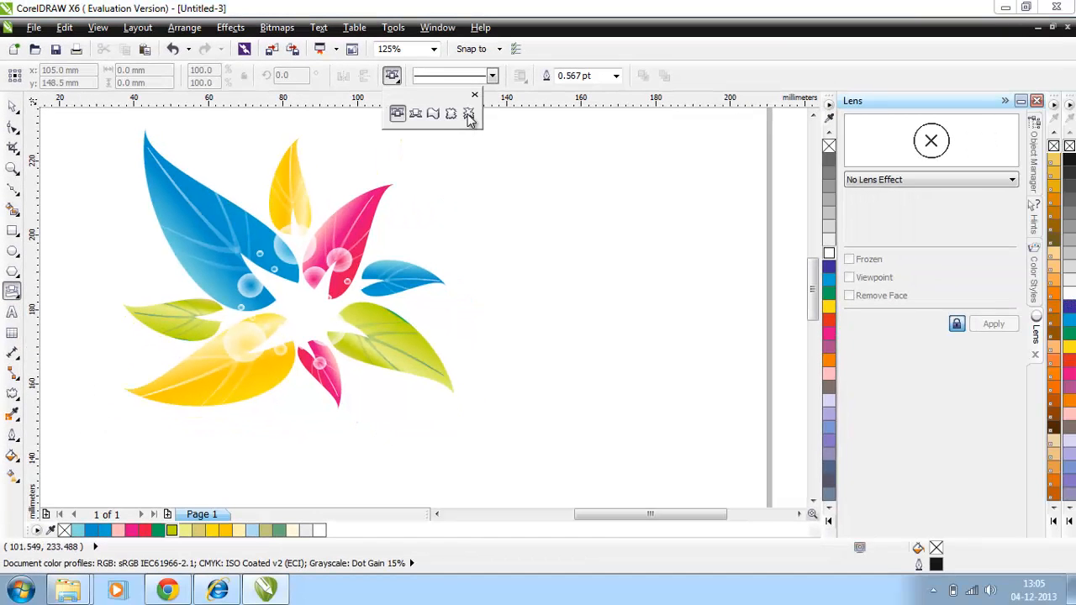
click(469, 119)
drag(489, 165, 574, 250)
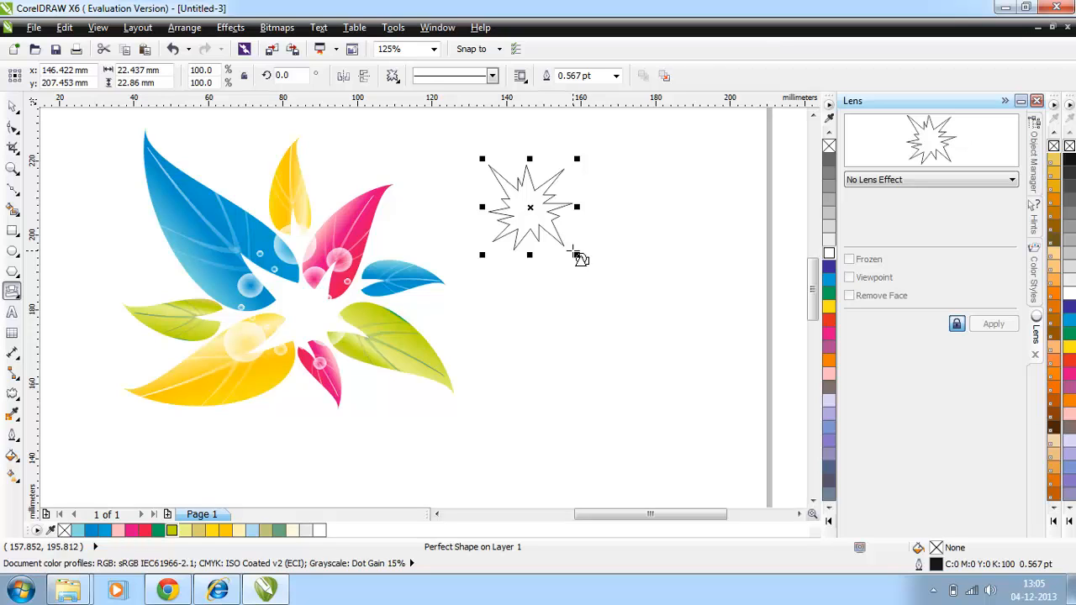
Fill the explosion star white, scale it to about 20.9% and place it beside the bubble on the large yellow leaf.
click(12, 106)
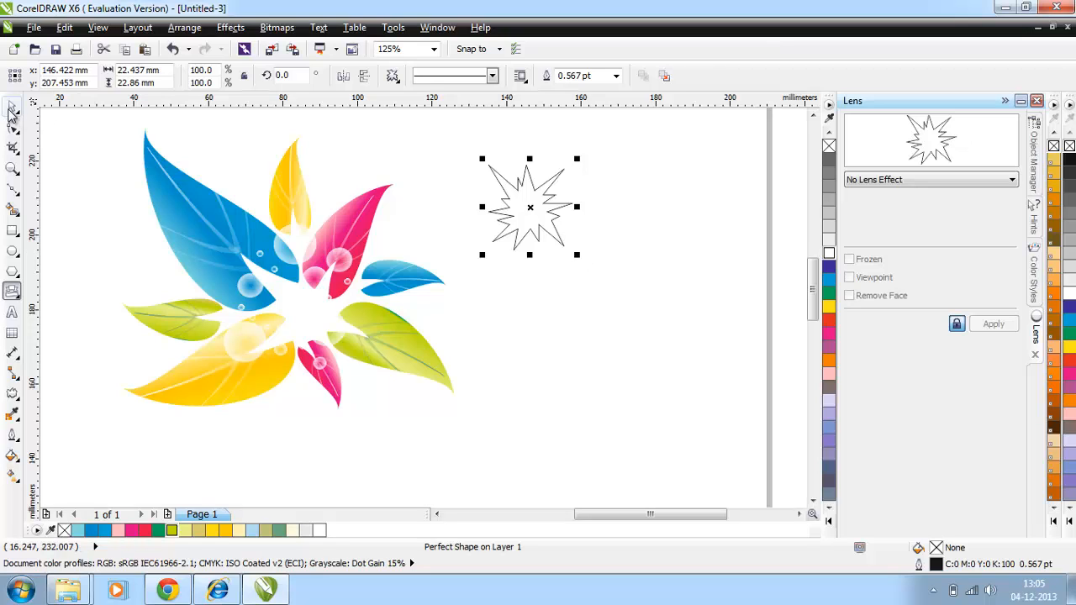
click(827, 251)
drag(576, 255, 221, 355)
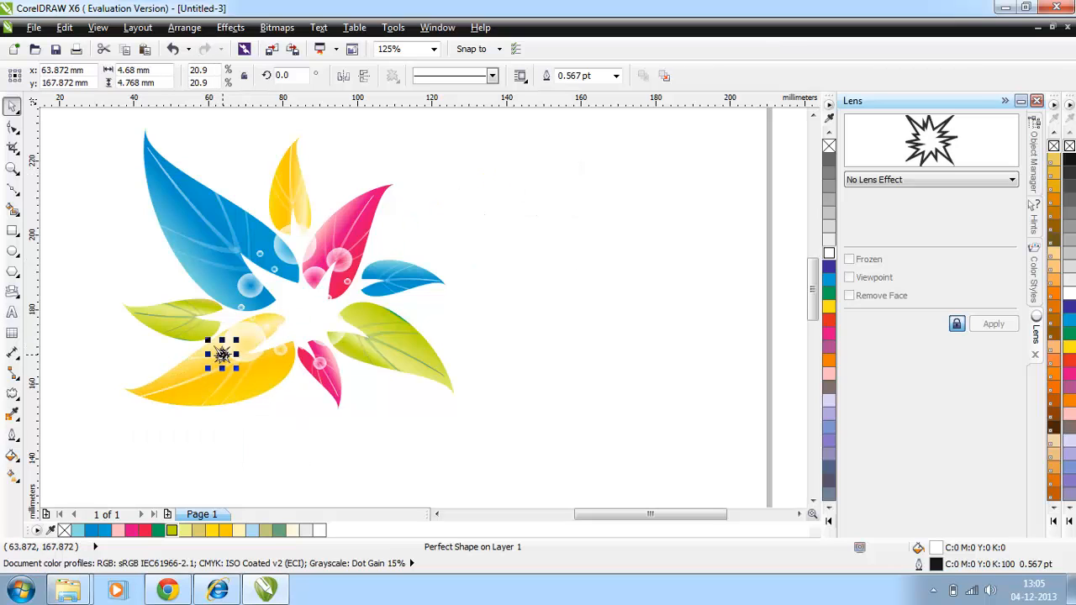
click(101, 198)
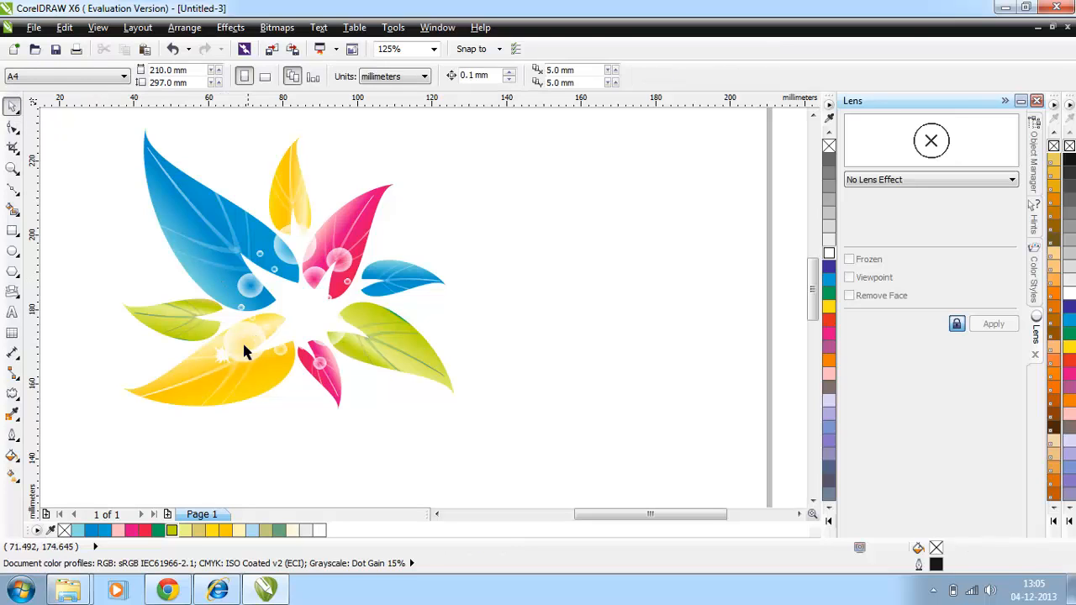
Copy the white star beside the bubble on the large blue leaf and adjust the star's position on the pink leaf's bubble.
drag(243, 345, 232, 286)
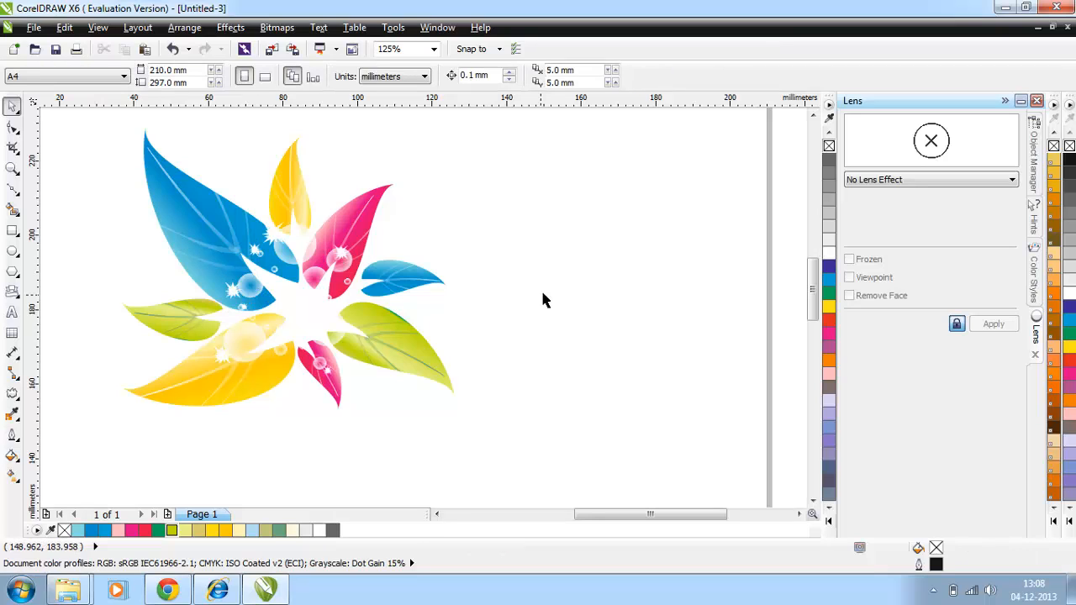
click(341, 254)
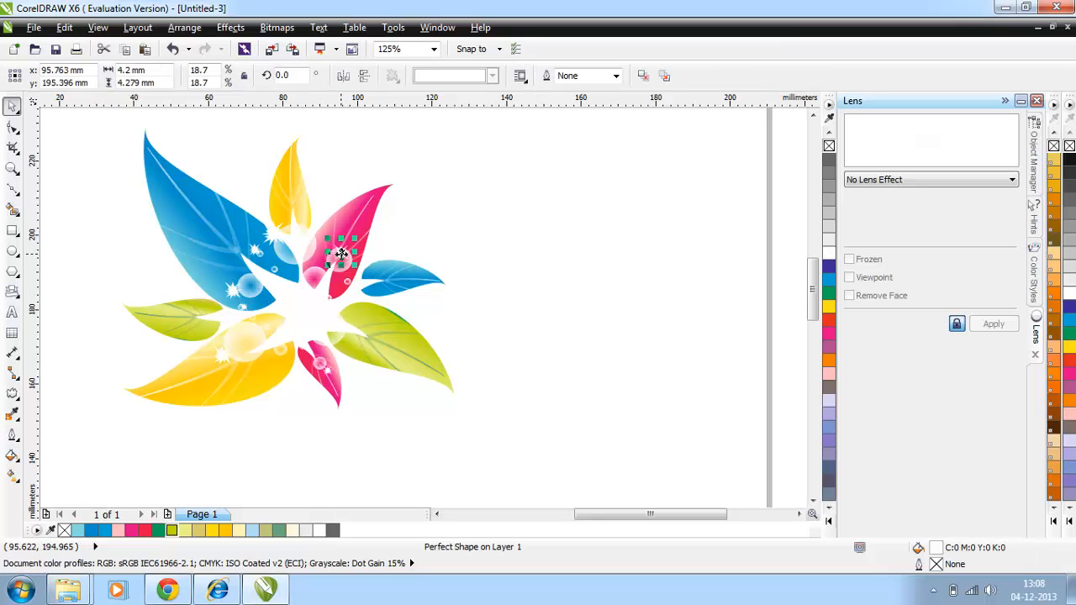
drag(342, 253, 338, 255)
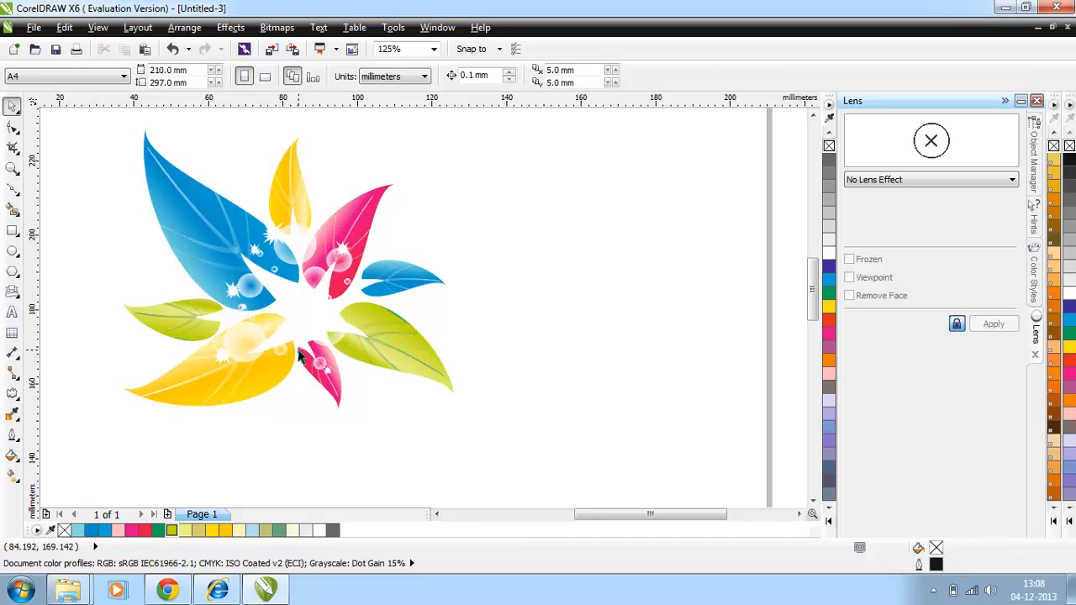
Select the complete leaf design with its bubbles and stars and move it about 55 mm to the right.
drag(72, 133, 465, 287)
scroll(276, 120, up, 1)
drag(64, 139, 574, 475)
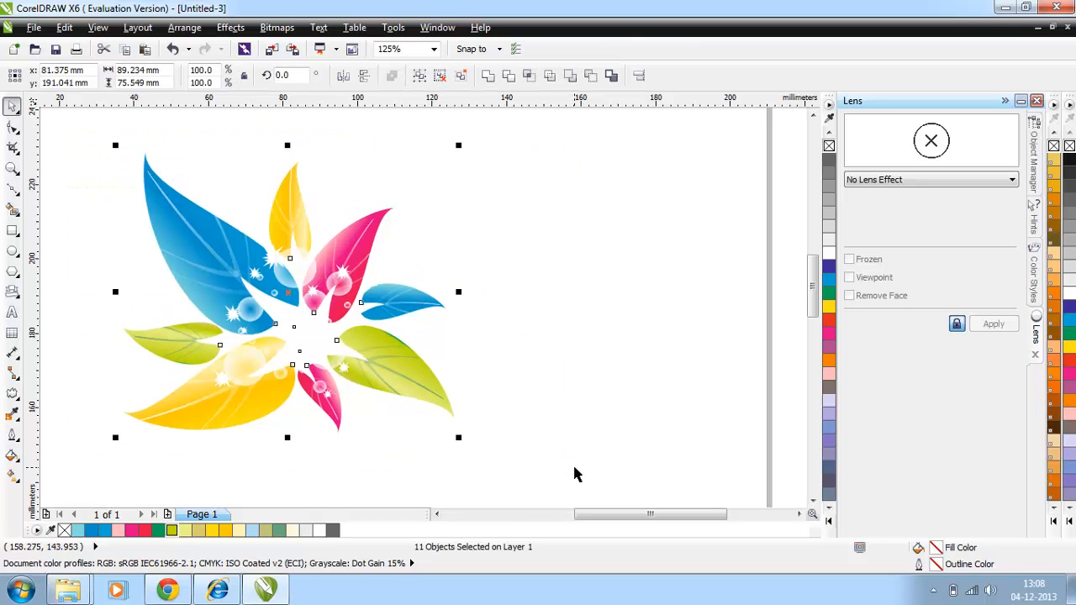
click(576, 474)
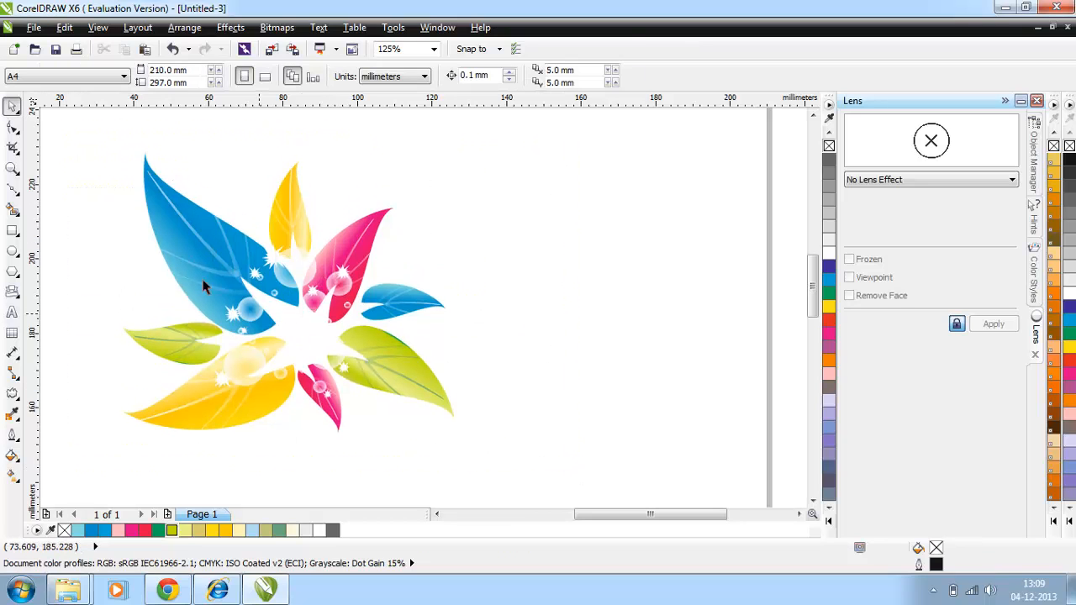
drag(85, 154, 603, 458)
drag(279, 300, 482, 298)
Place the white hairline-outlined leaf behind the large blue leaf, rotated to about 43.6° and enlarged to about 174.5%.
drag(263, 317, 116, 177)
drag(812, 353, 813, 317)
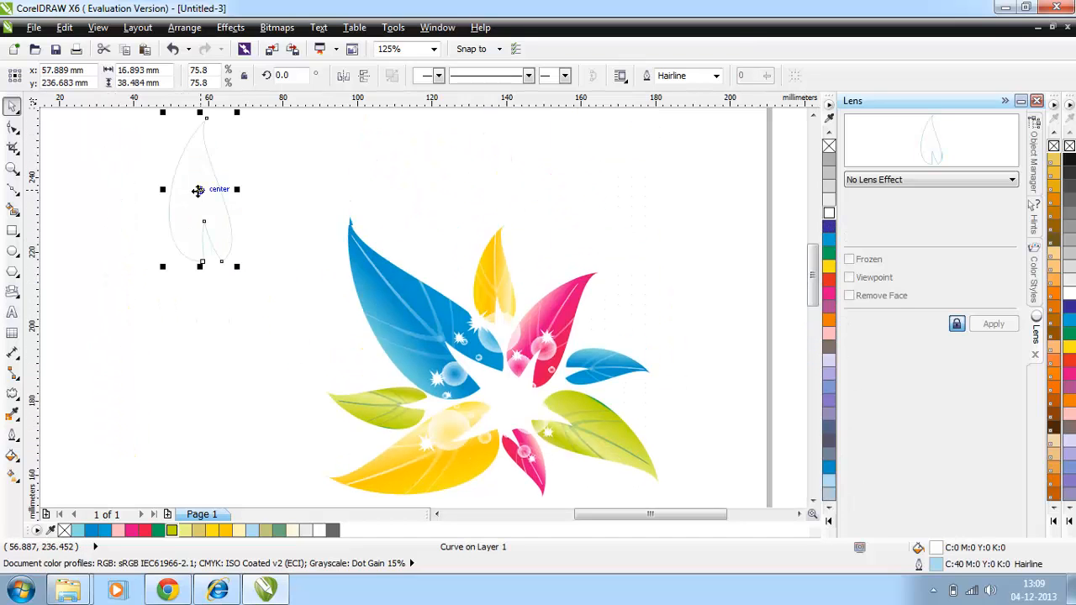
click(199, 191)
drag(239, 266, 370, 239)
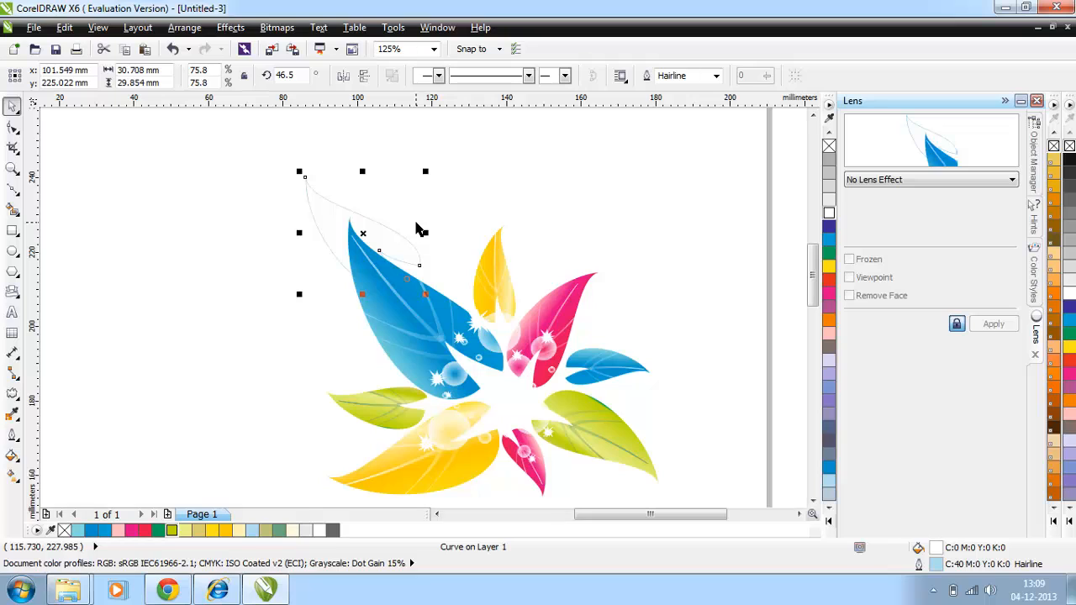
key(shift+Page_Down)
drag(426, 294, 428, 301)
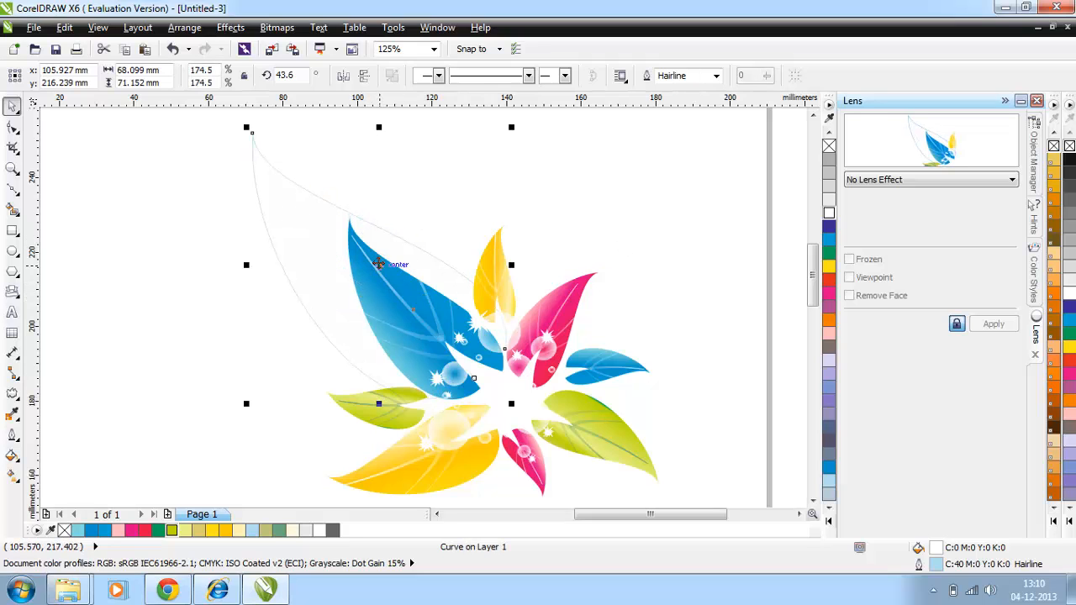
Duplicate the outlined leaf towards the small green leaf and scale the copy to about 111.1%.
drag(379, 264, 296, 319)
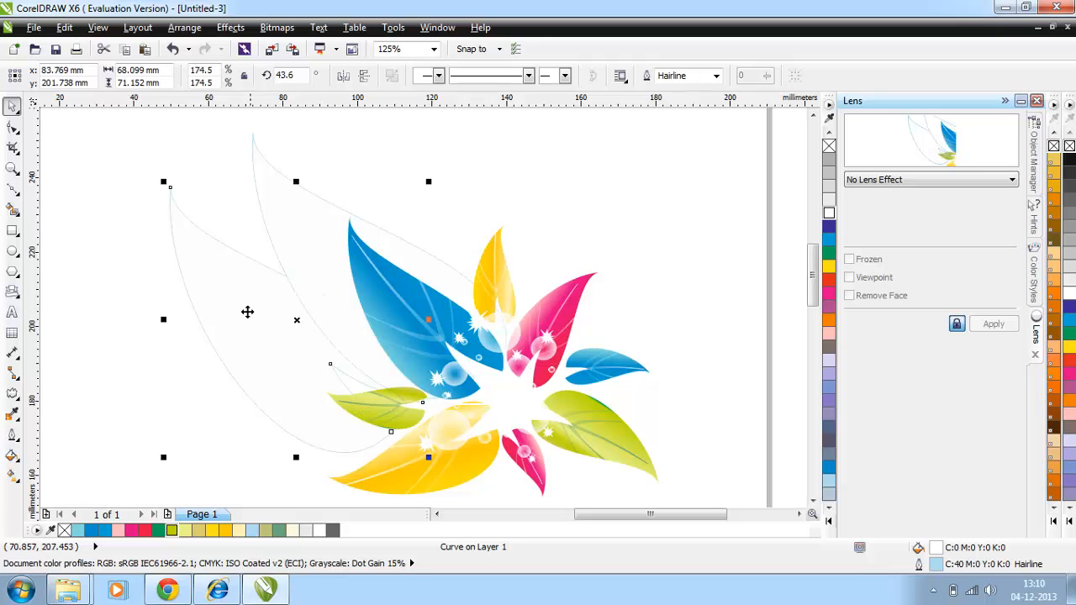
drag(163, 182, 254, 281)
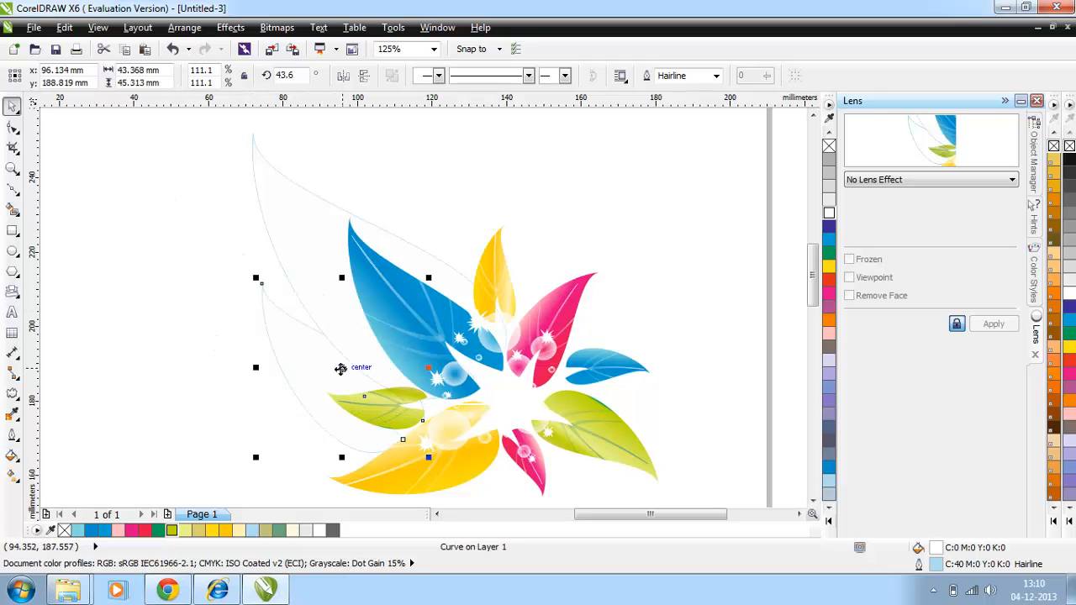
click(340, 367)
click(295, 372)
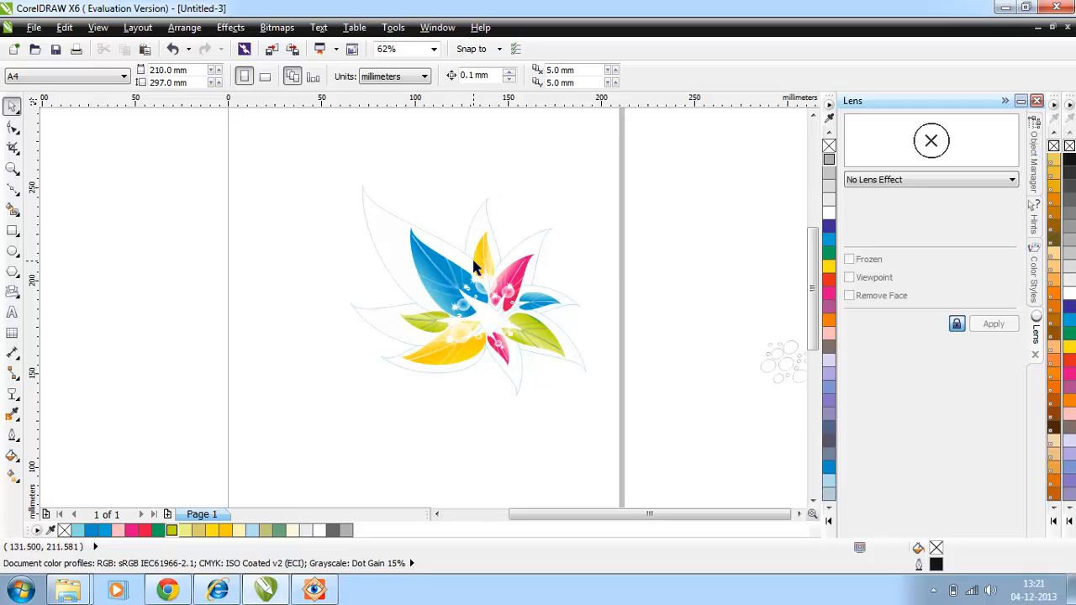
Draw a background rectangle about 287 by 170 mm, fill it with 10% black and send it behind the leaf design.
click(10, 232)
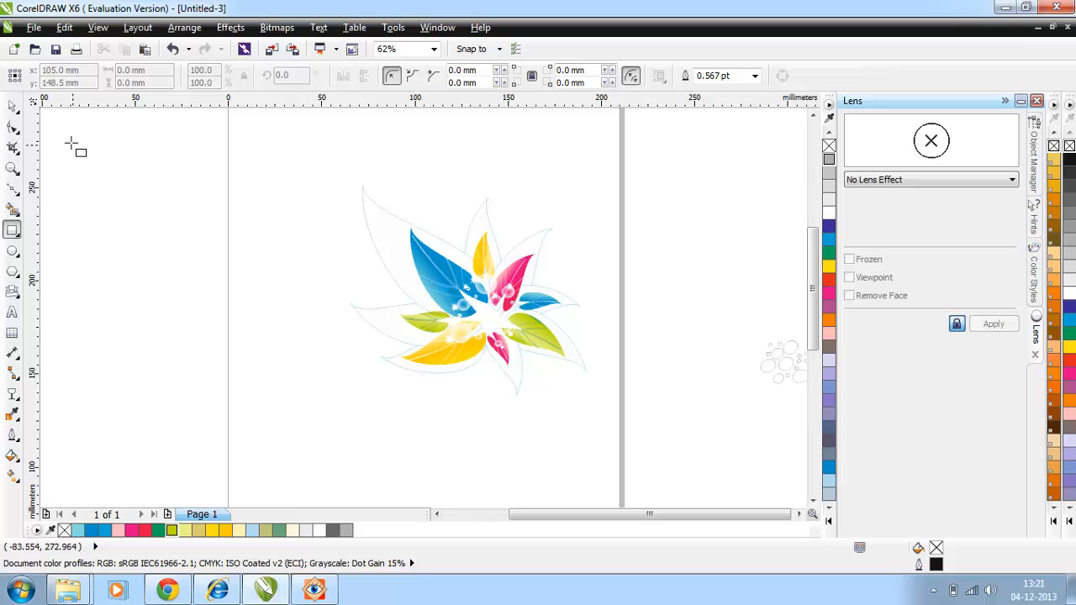
mouse_move(67, 126)
mouse_down()
mouse_move(372, 384)
mouse_move(601, 441)
mouse_up()
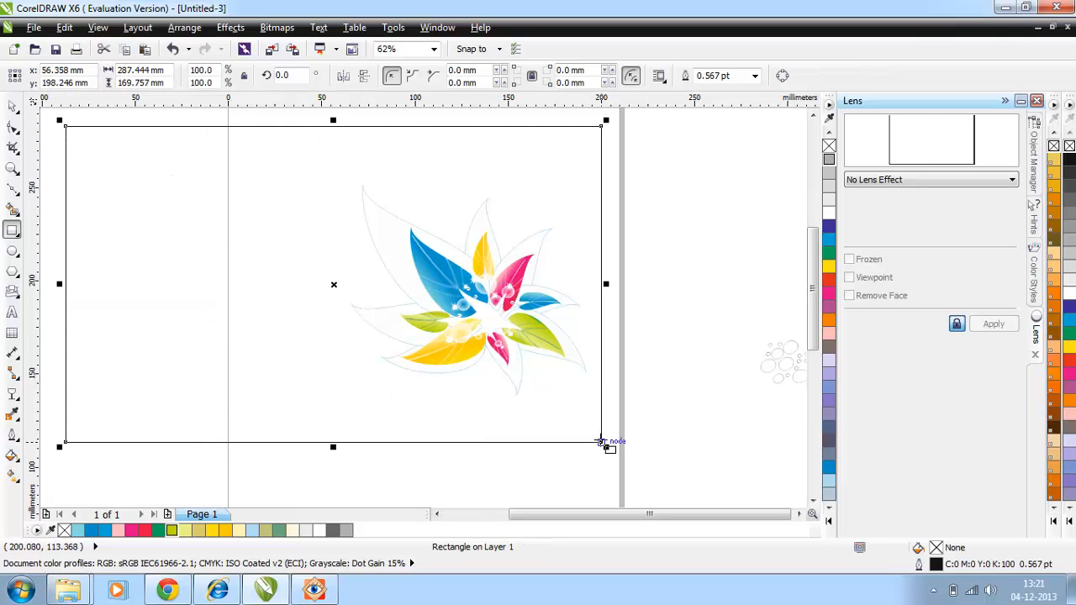
click(829, 203)
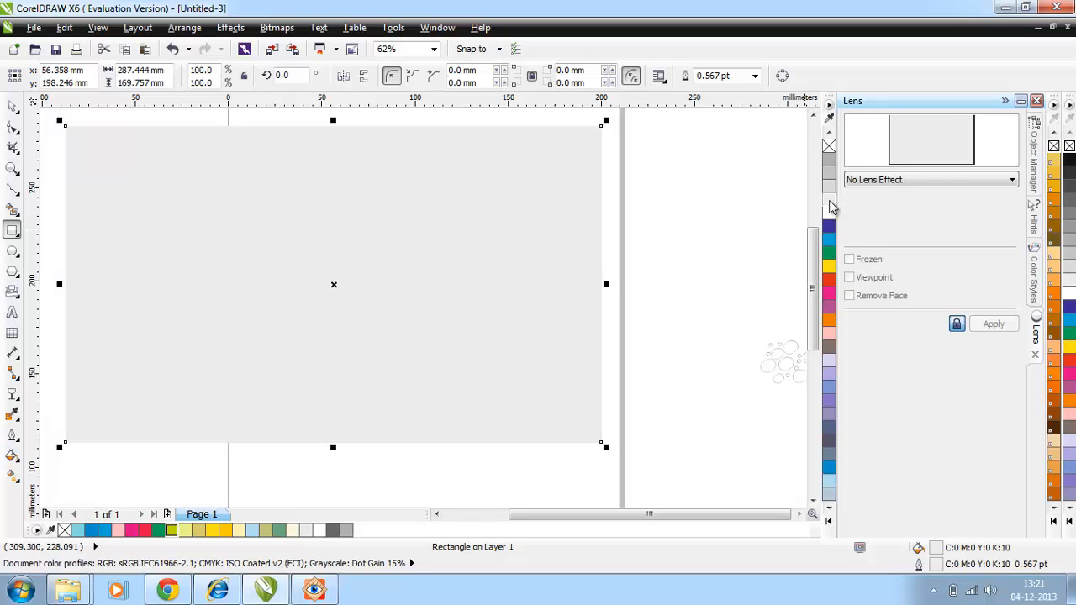
key(shift+Page_Down)
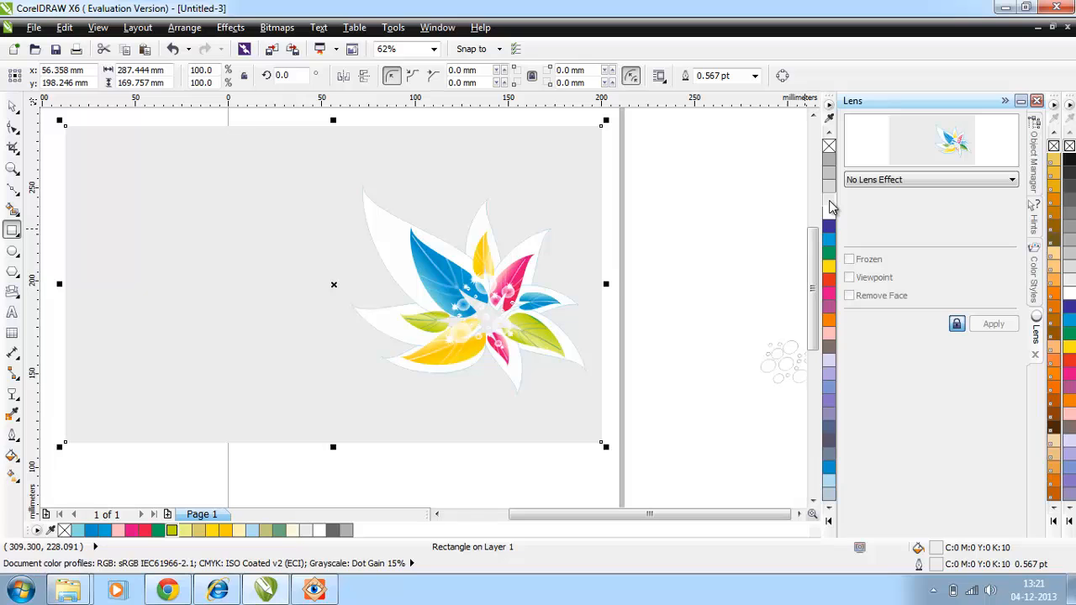
Place the light blue bubble cluster on the large blue leaf, enlarge it and shift it towards the small green leaf.
key(space)
click(501, 303)
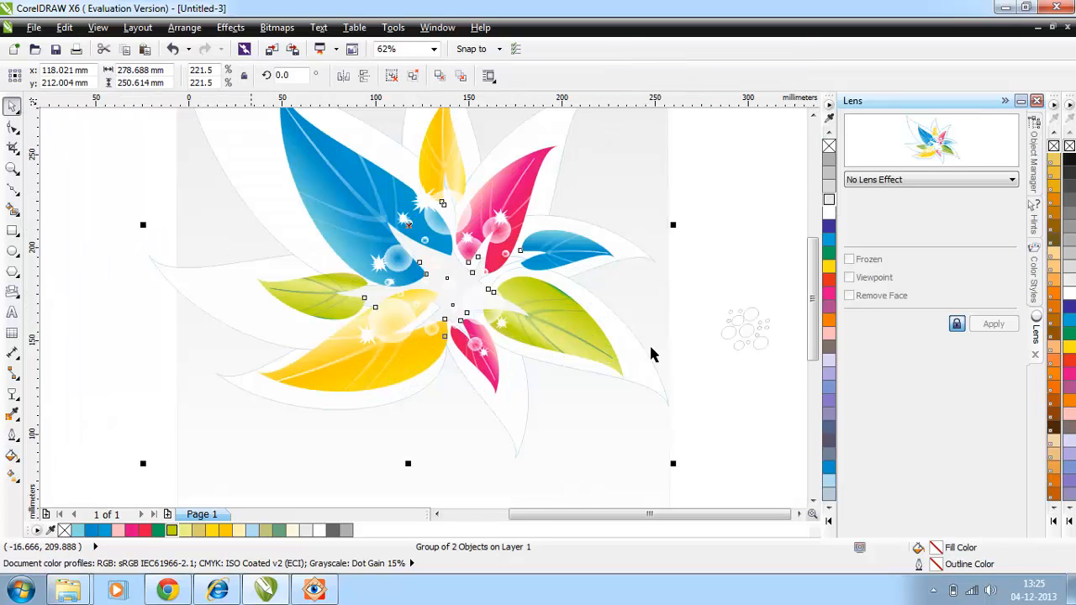
drag(746, 334, 361, 223)
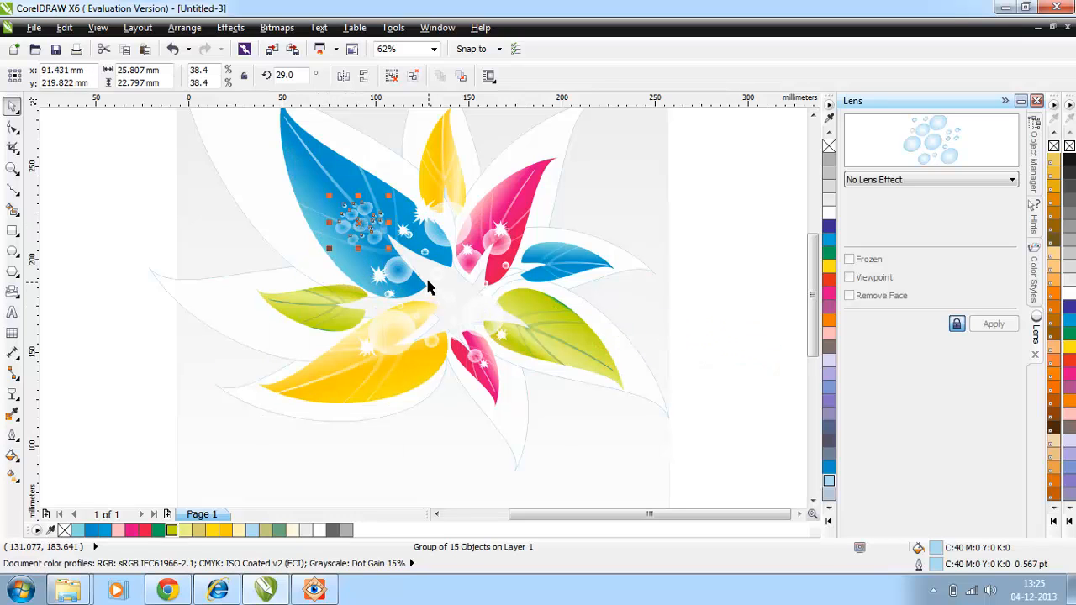
drag(329, 195, 286, 157)
drag(337, 203, 331, 256)
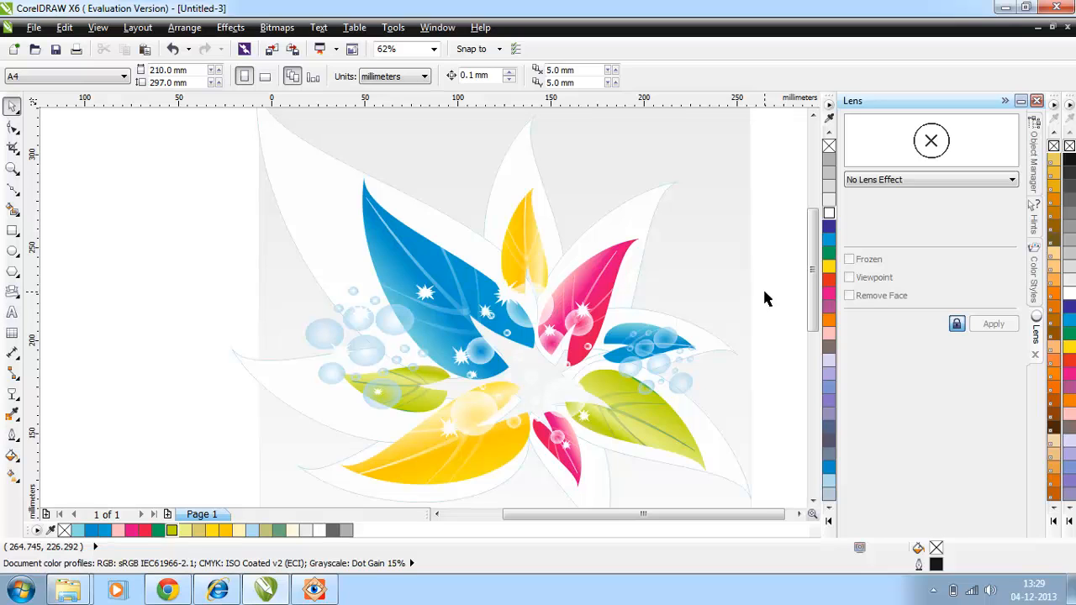
Draw a narrow closed triangle about 25 mm wide and 200 mm tall in the empty area below the spare bubble cluster.
scroll(765, 298, right, 3)
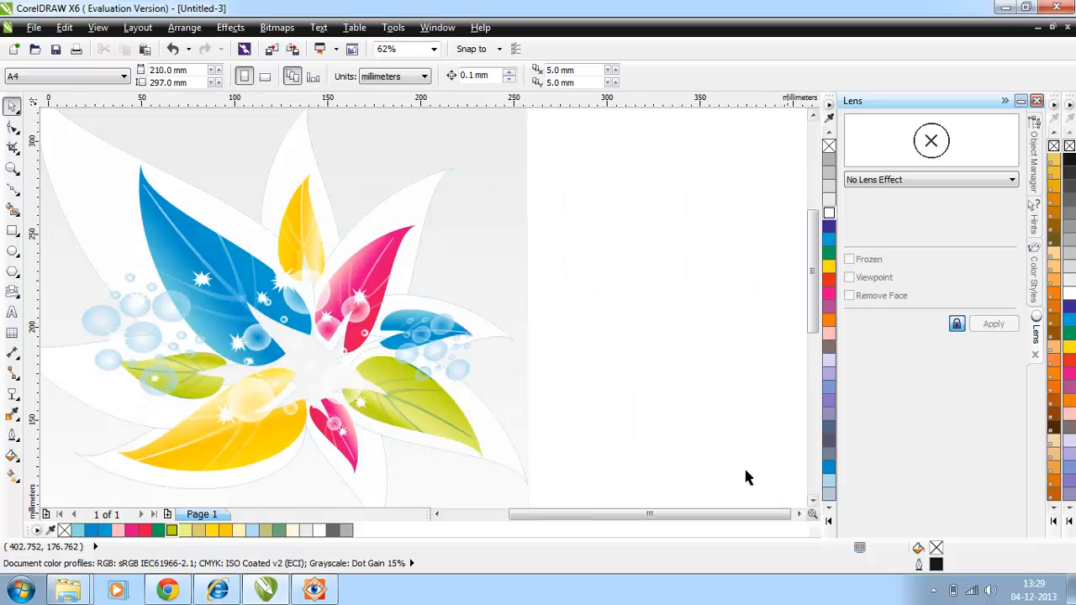
drag(715, 514, 694, 516)
scroll(790, 381, down, 1)
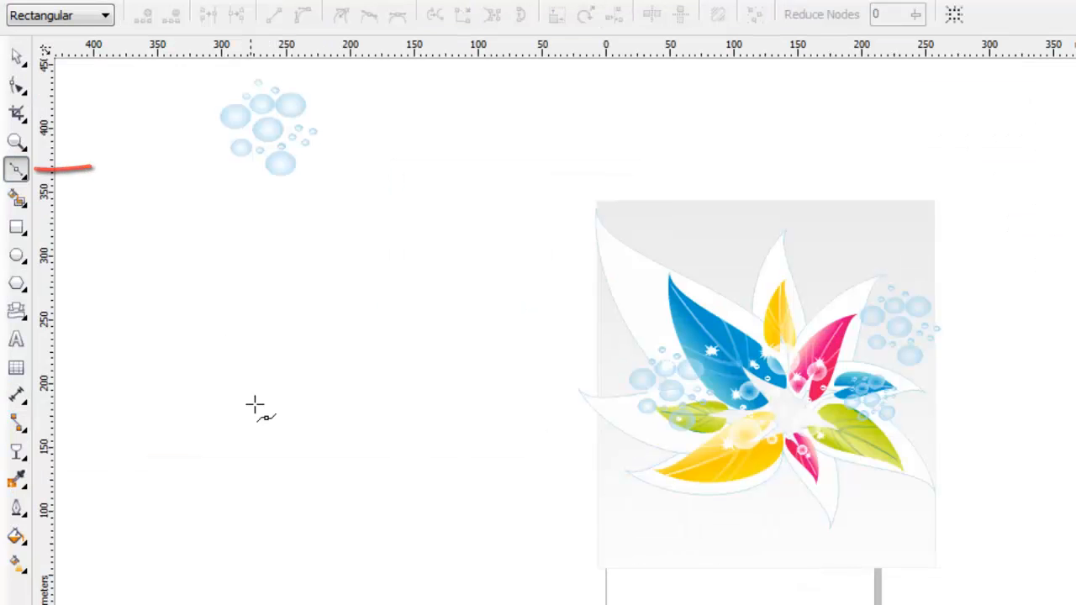
click(280, 463)
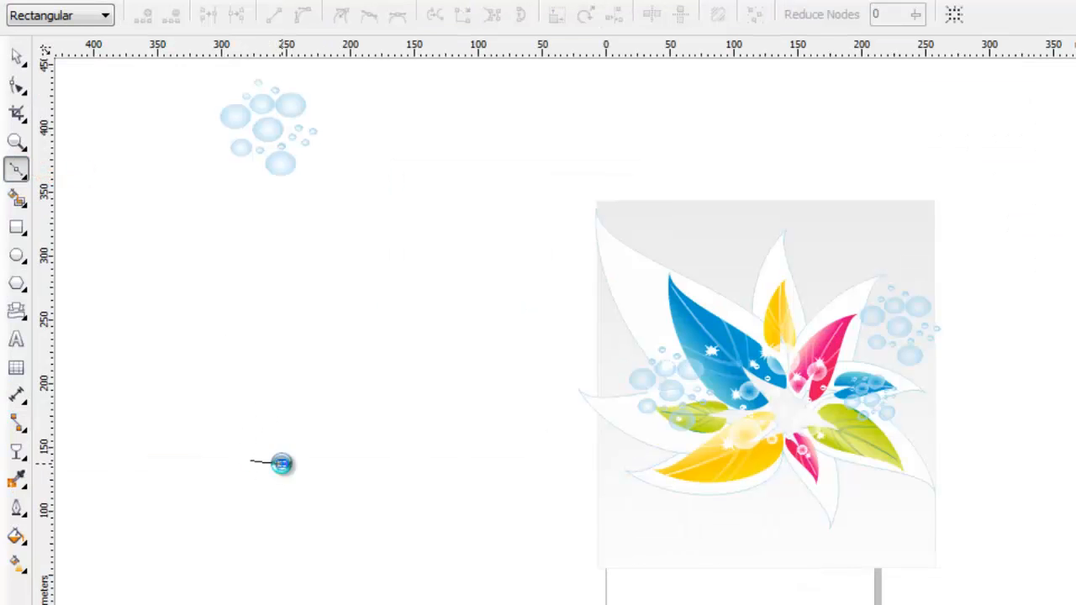
click(261, 210)
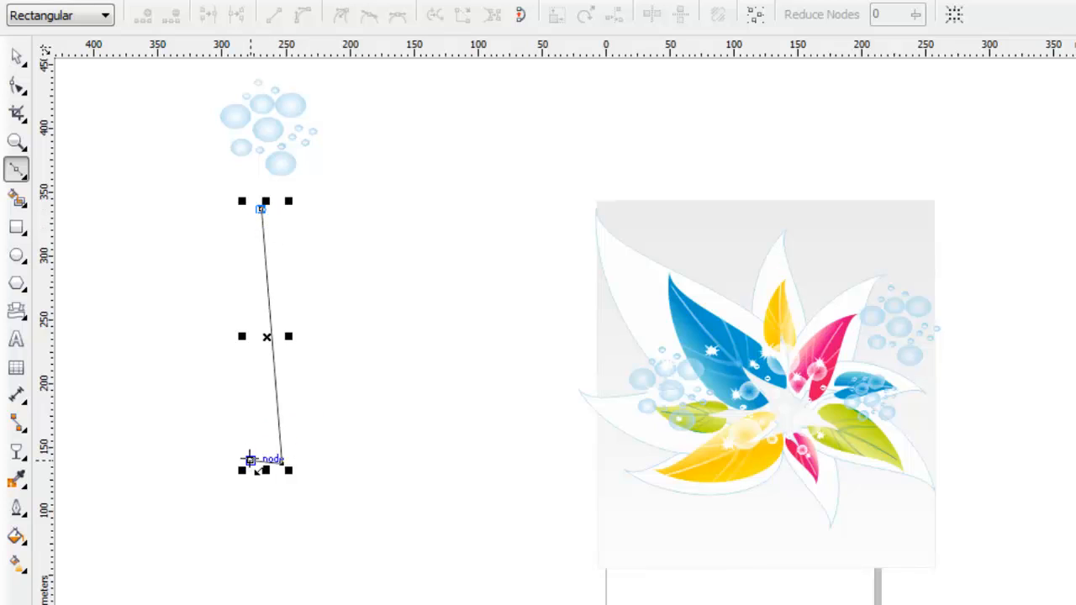
click(251, 460)
Convert the triangle's right side to a curve and bend it into an S shape bulging outward near the base.
click(17, 88)
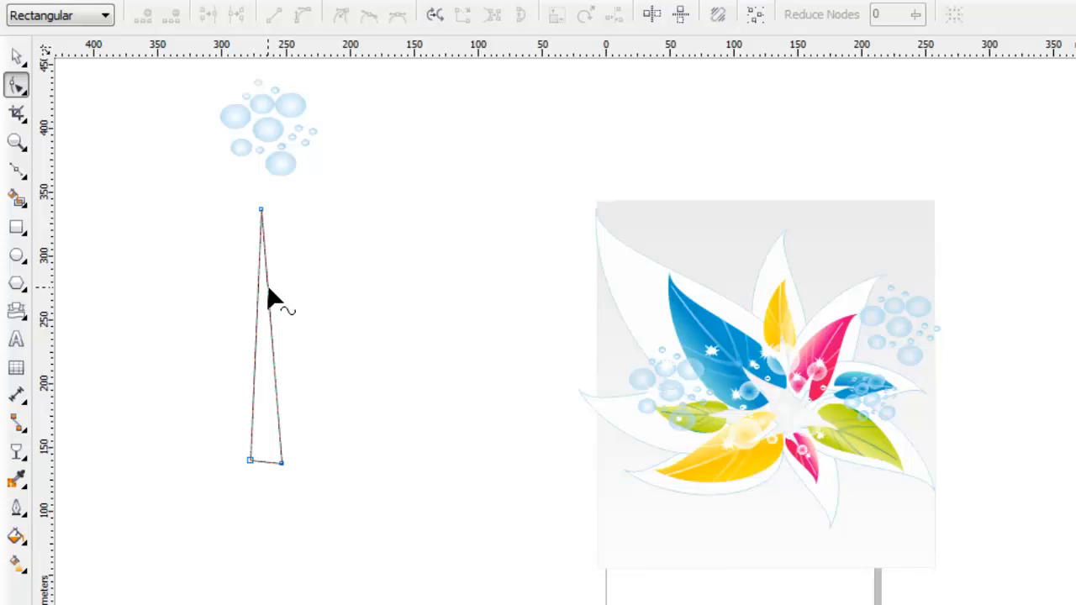
click(269, 299)
right_click(271, 295)
click(326, 383)
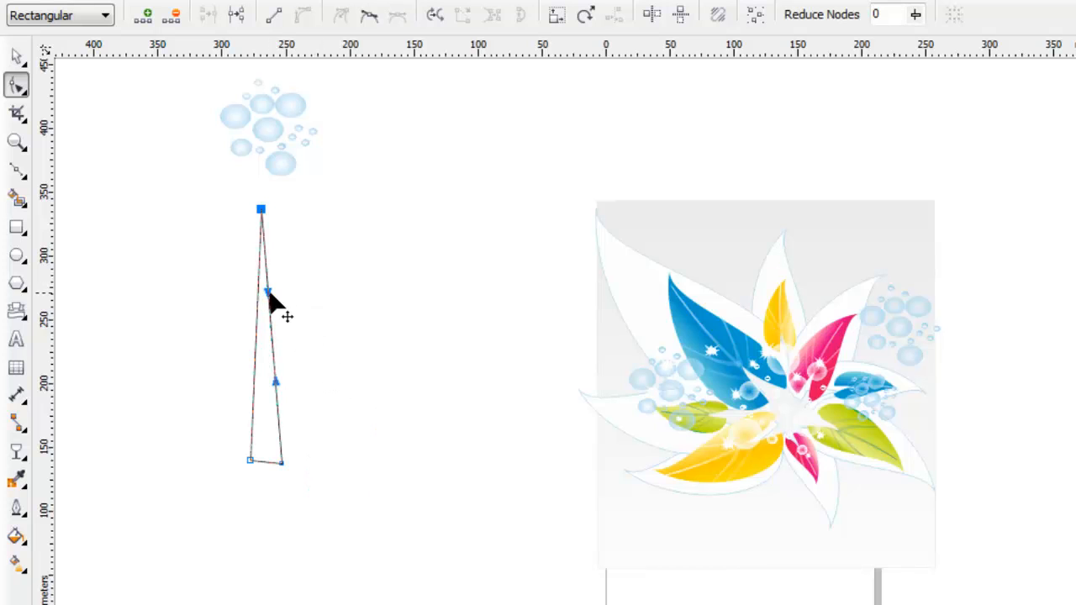
drag(271, 296, 244, 282)
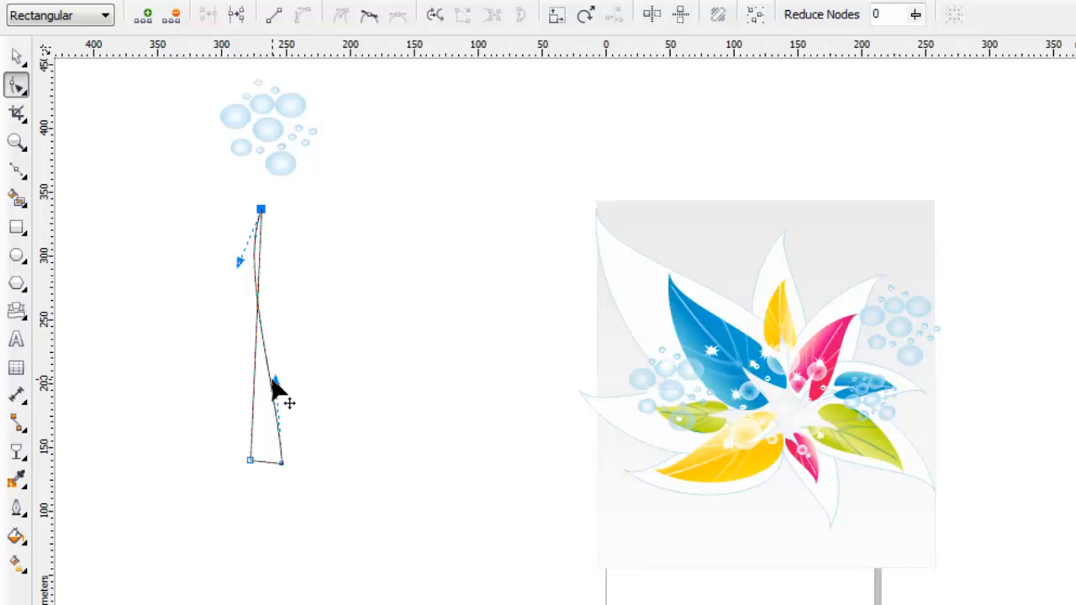
drag(275, 388, 327, 390)
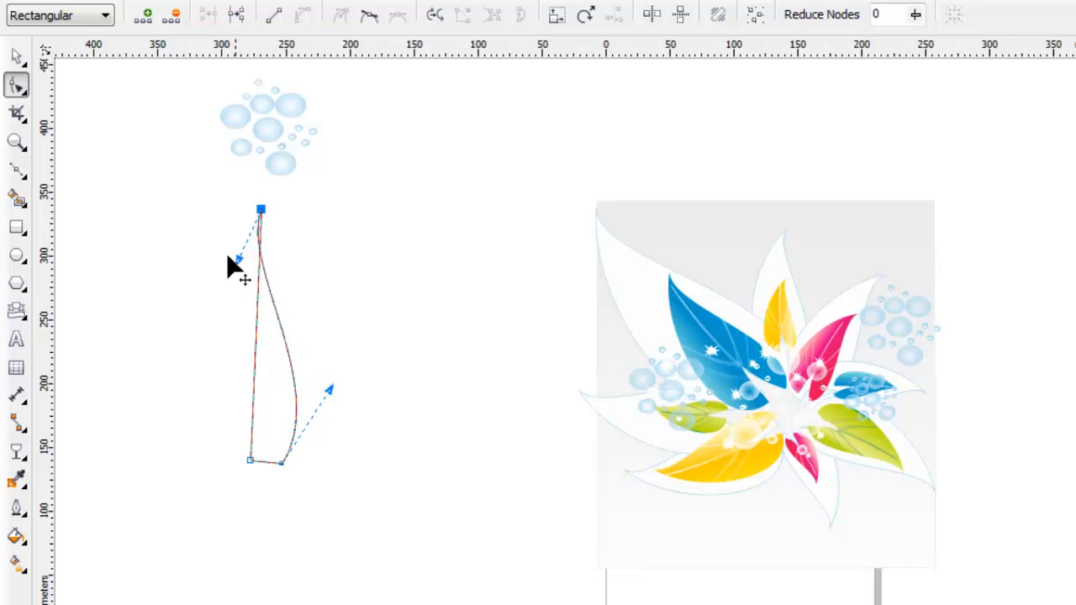
drag(239, 258, 211, 252)
drag(331, 401, 343, 400)
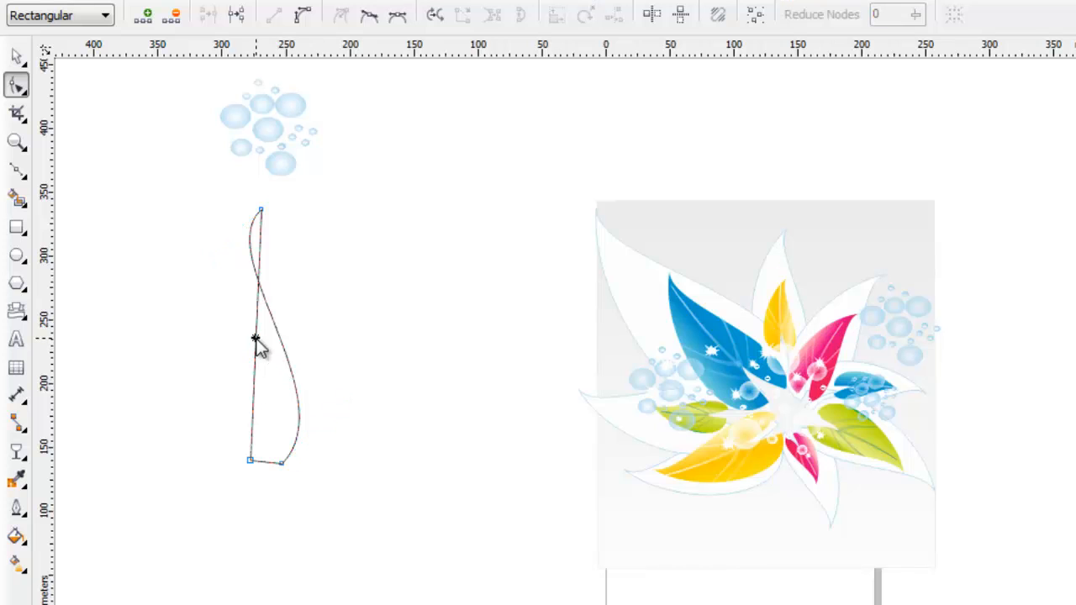
Convert the triangle's left side to a curve and bow it outward to form a leaf half.
right_click(257, 343)
click(320, 434)
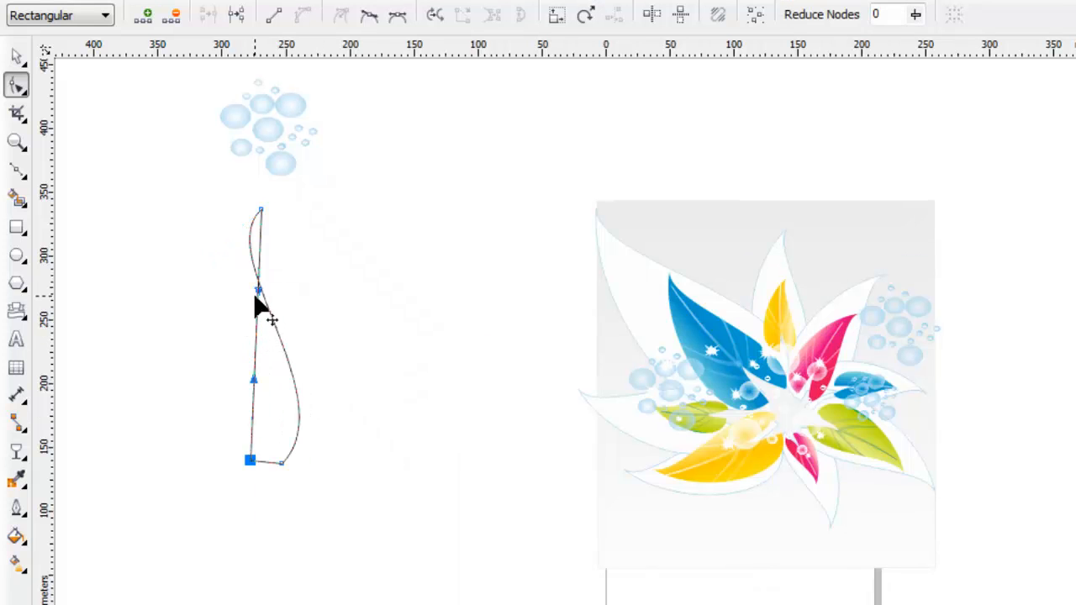
drag(255, 294, 195, 282)
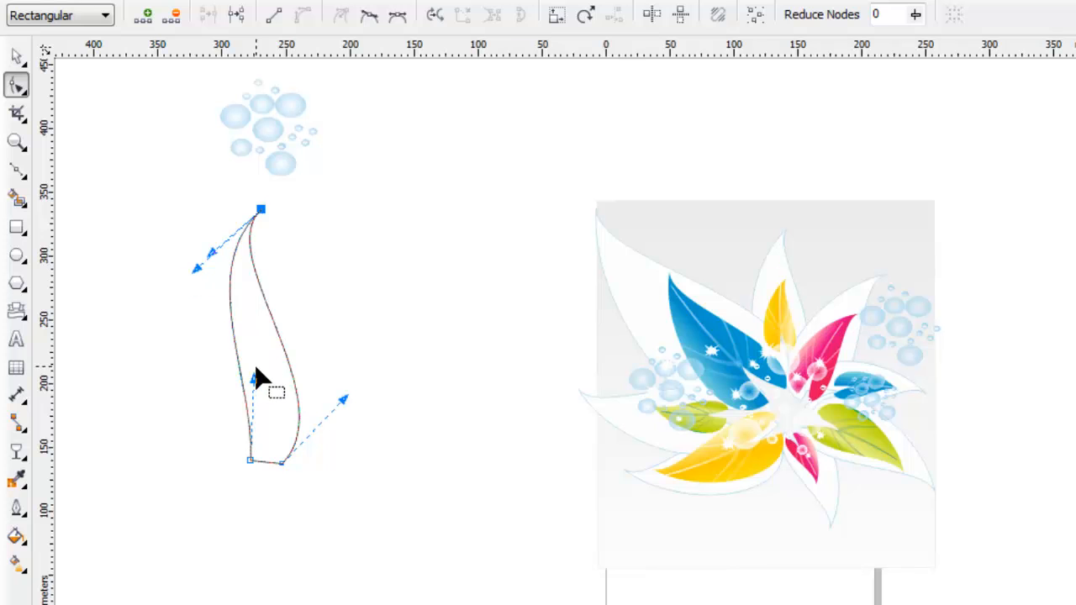
drag(253, 370, 162, 453)
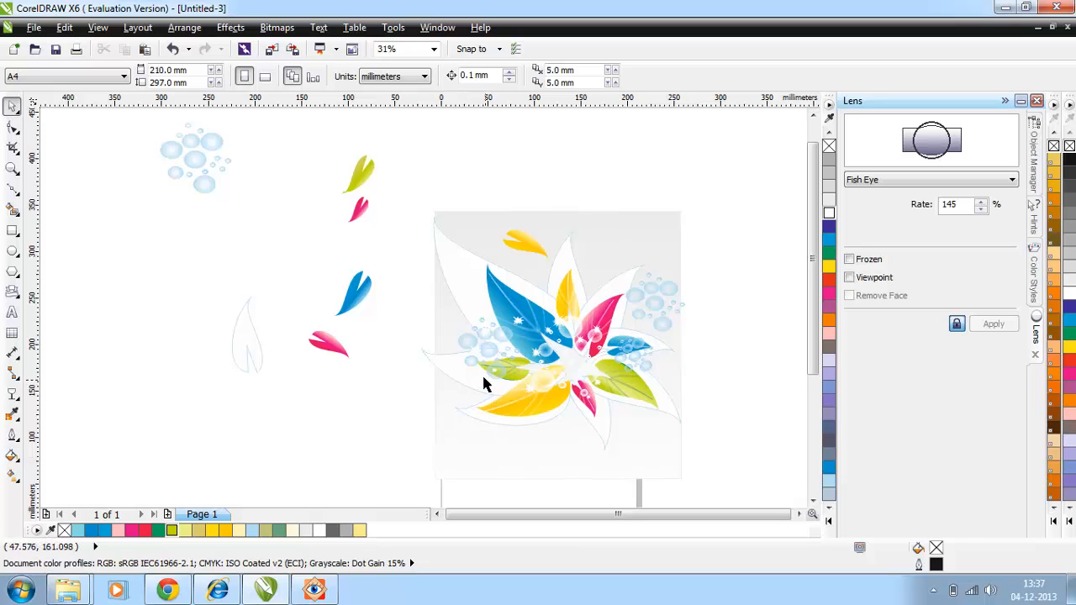
Adjust the size and angle of the small yellow leaf above the large blue leaf on the grey background.
drag(526, 254, 504, 231)
click(528, 241)
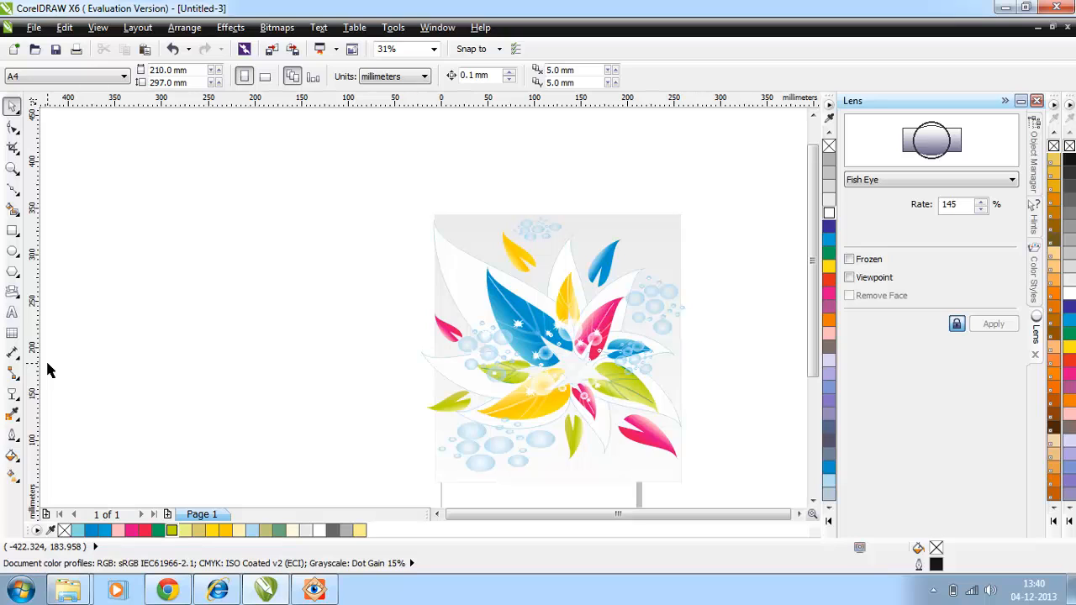
Draw explosion-shaped stars in the background's two upper corners and above the small pink leaf, about 21 by 13 mm down to 13 by 12 mm.
click(16, 291)
click(392, 76)
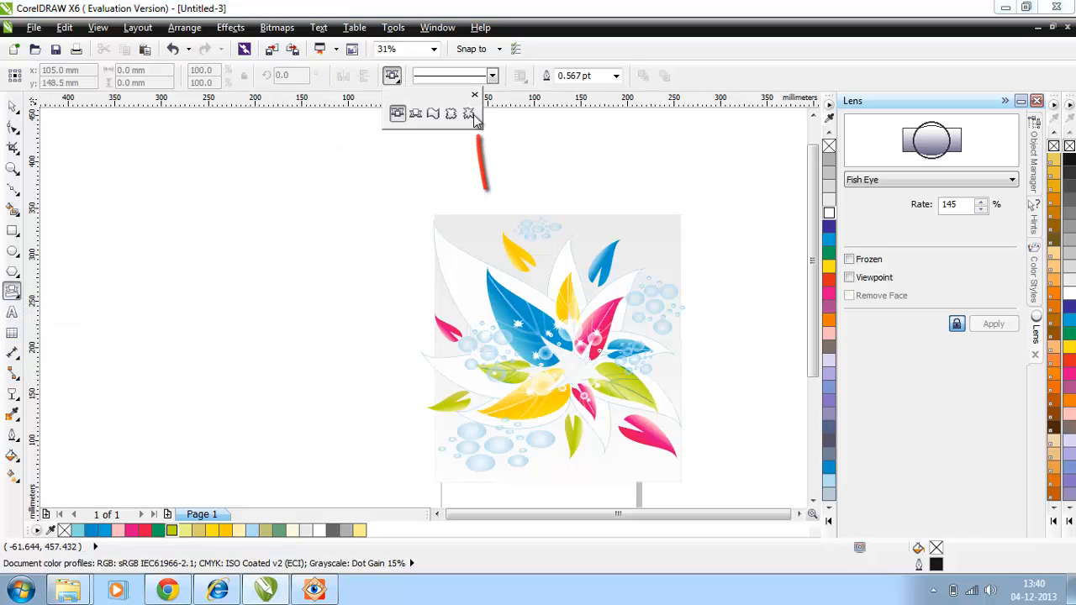
click(474, 113)
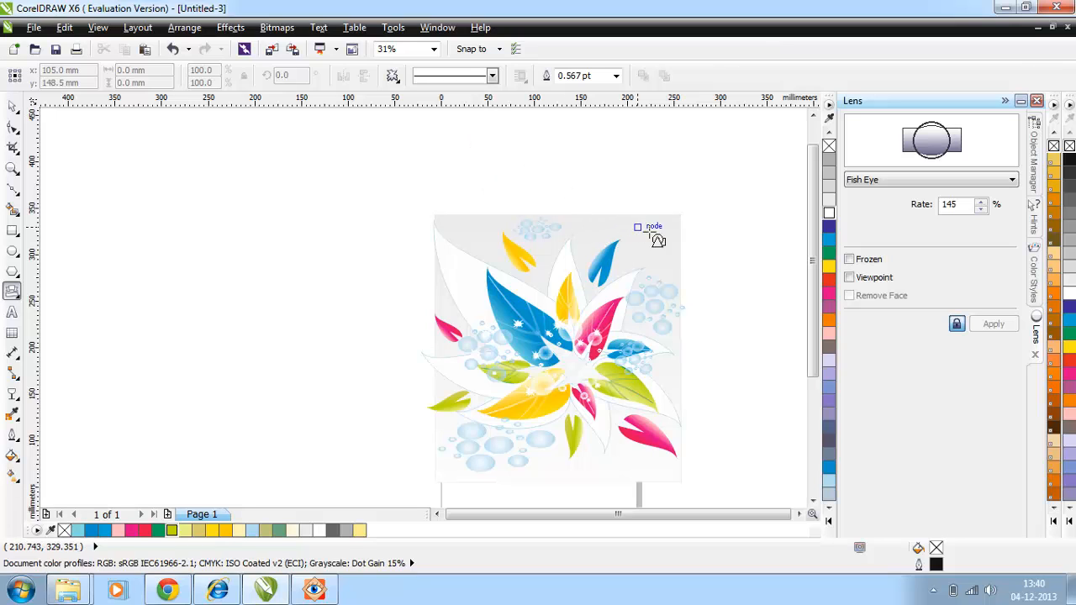
drag(631, 221, 662, 245)
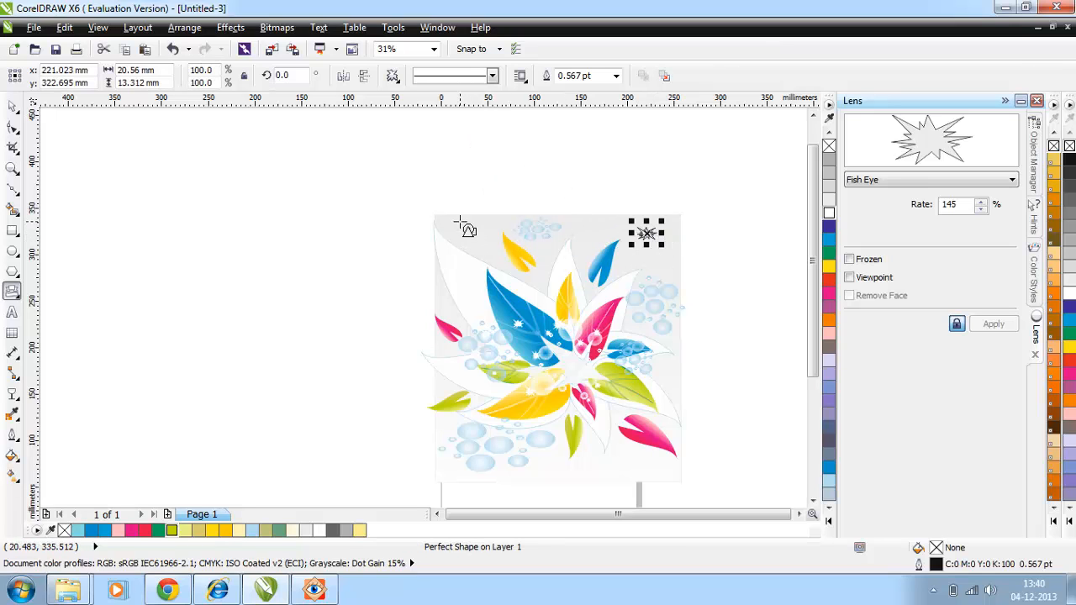
drag(459, 222, 475, 231)
drag(444, 294, 456, 305)
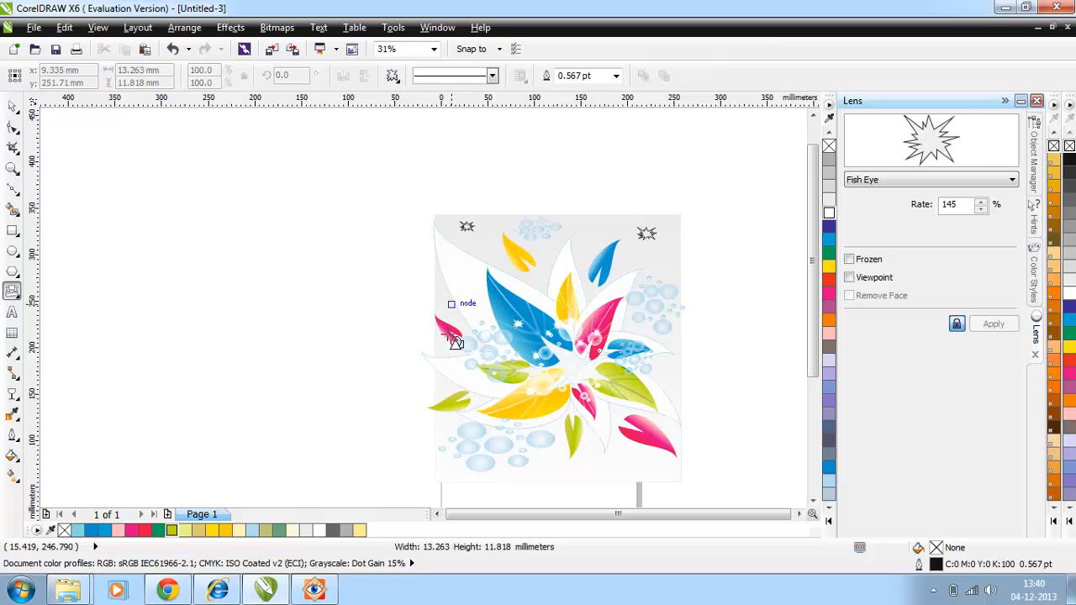
Give the explosion stars a white fill and white outline, and deselect everything.
click(827, 216)
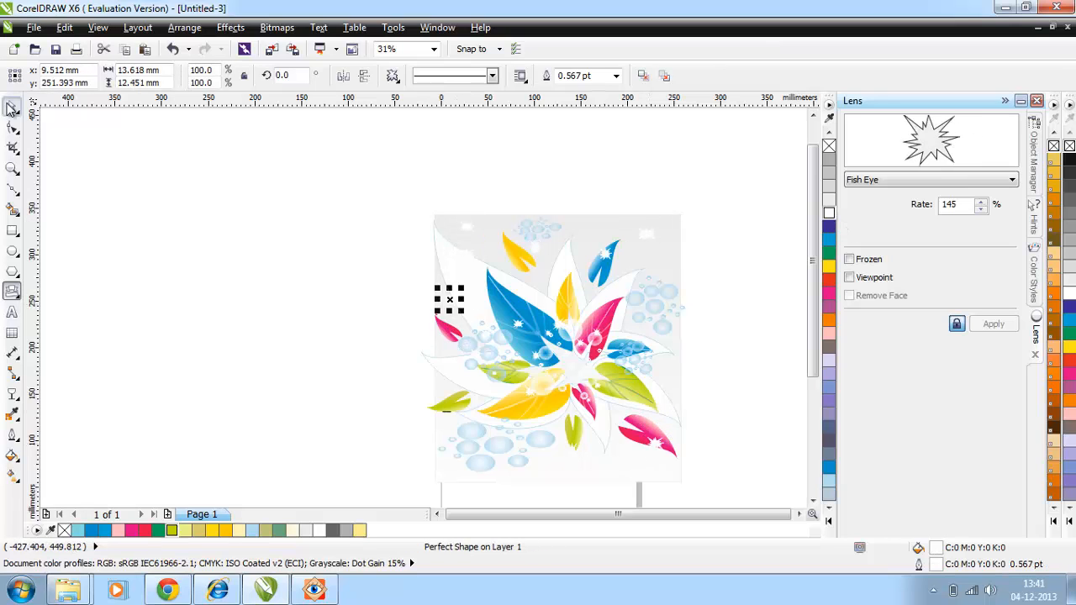
click(12, 107)
click(174, 272)
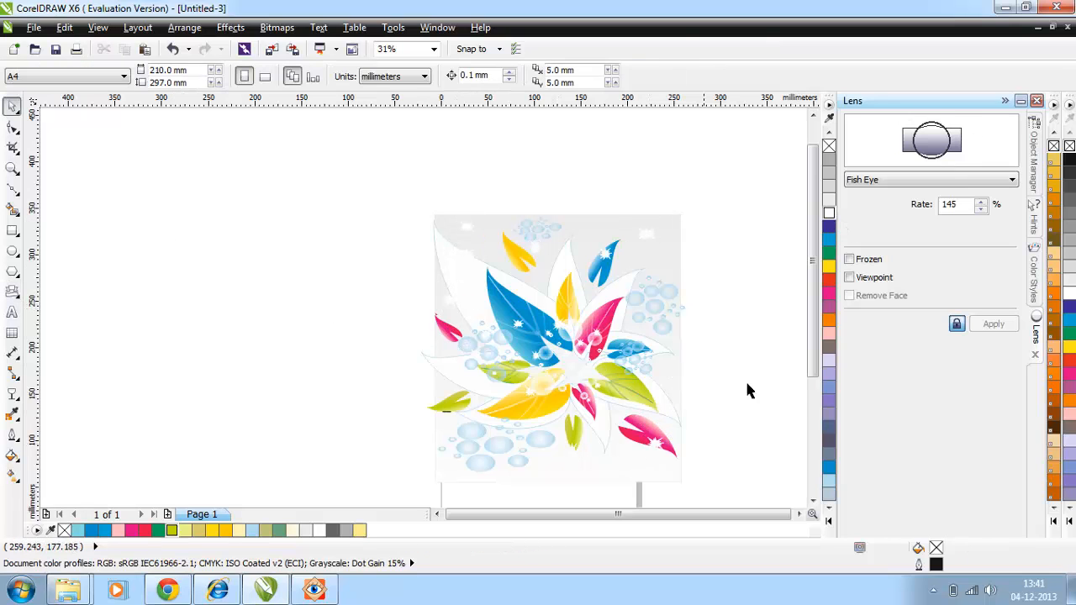